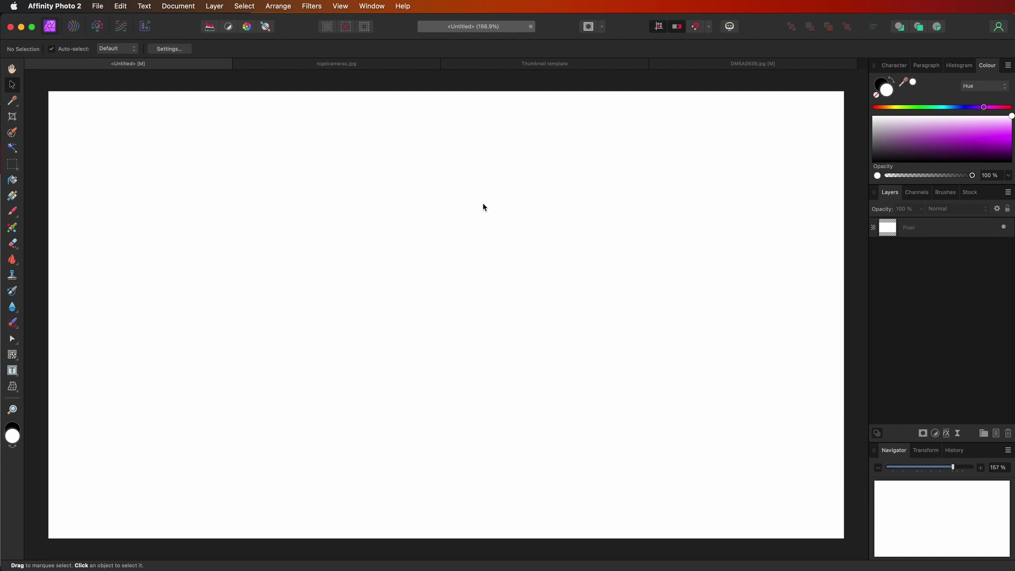
View the nigelcameras.jpg portrait with the Hand tool, then return to the blank Untitled document.
click(377, 66)
key(h)
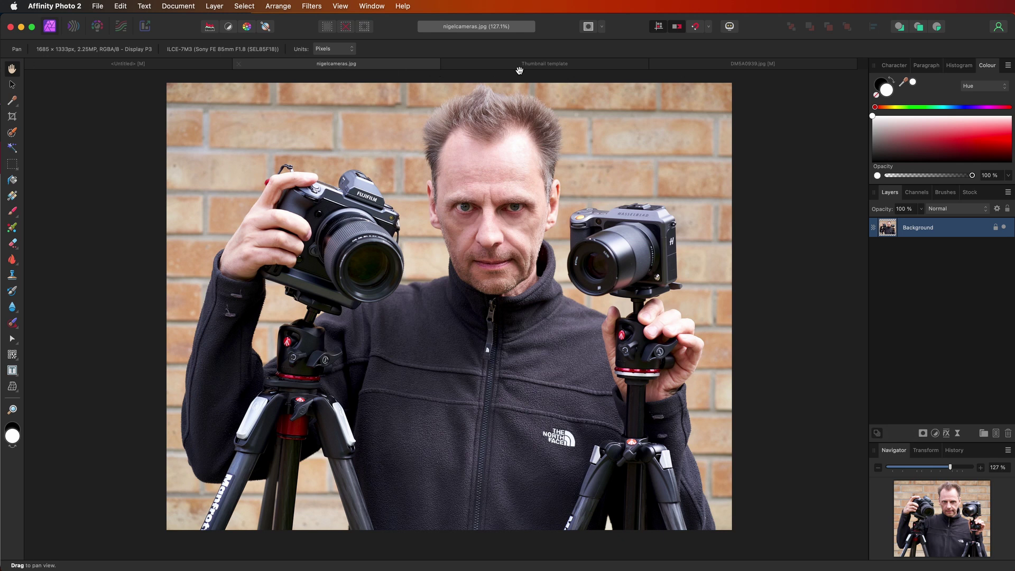
click(164, 67)
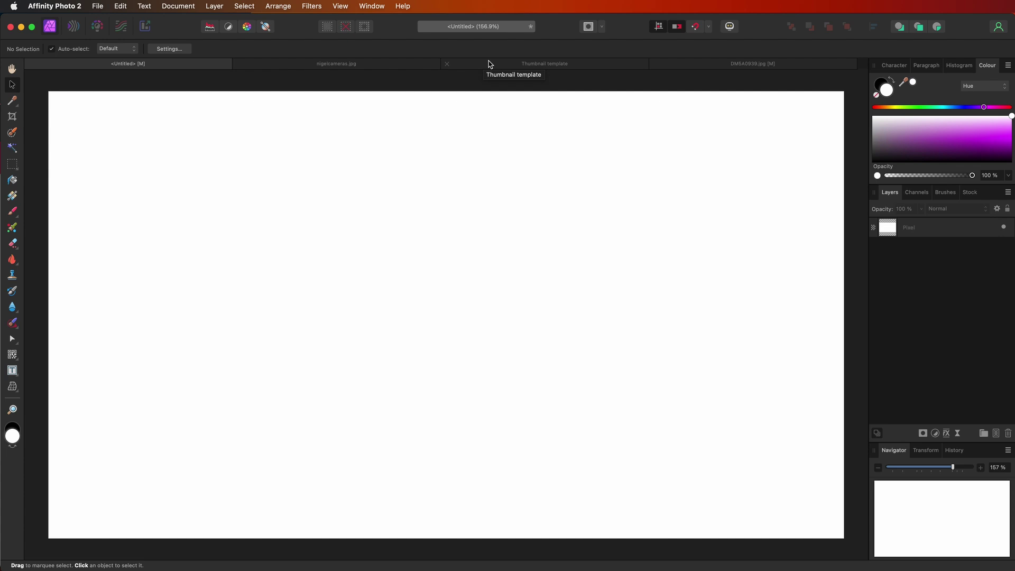
Pan the Thumbnail template view slightly, then switch through nigelcameras.jpg back to Untitled.
click(584, 64)
key(h)
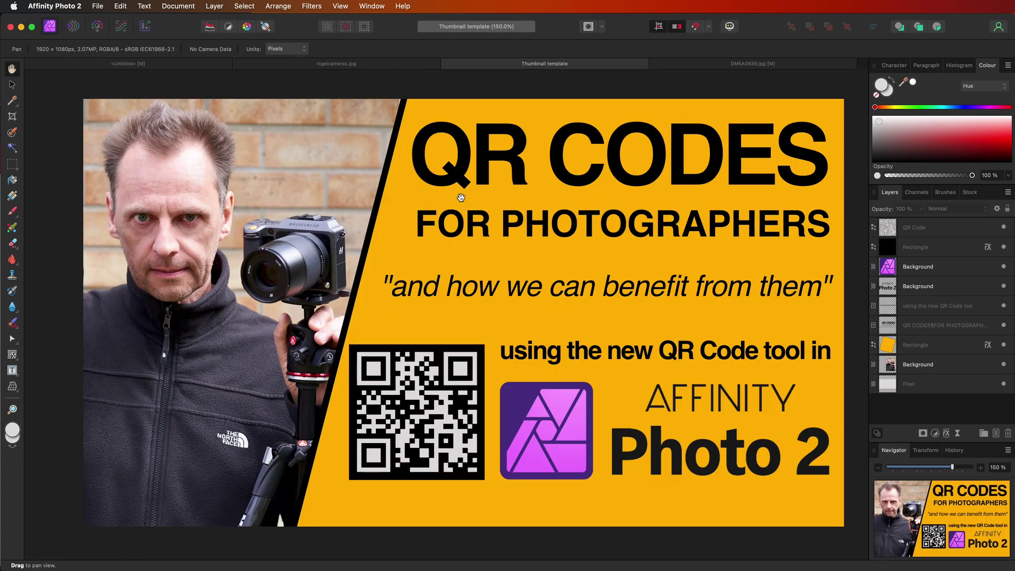
mouse_move(460, 195)
mouse_down()
mouse_move(456, 211)
mouse_move(453, 201)
mouse_up()
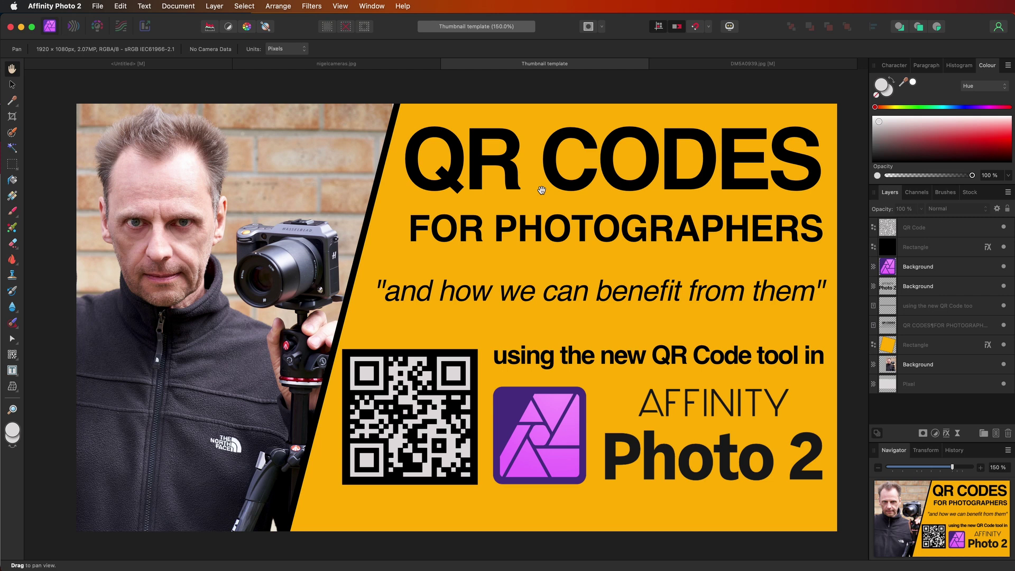
click(339, 66)
click(175, 65)
In Safari, scroll the Affinity Photo page and jump to the BUY NOW pricing options.
key(super+Tab)
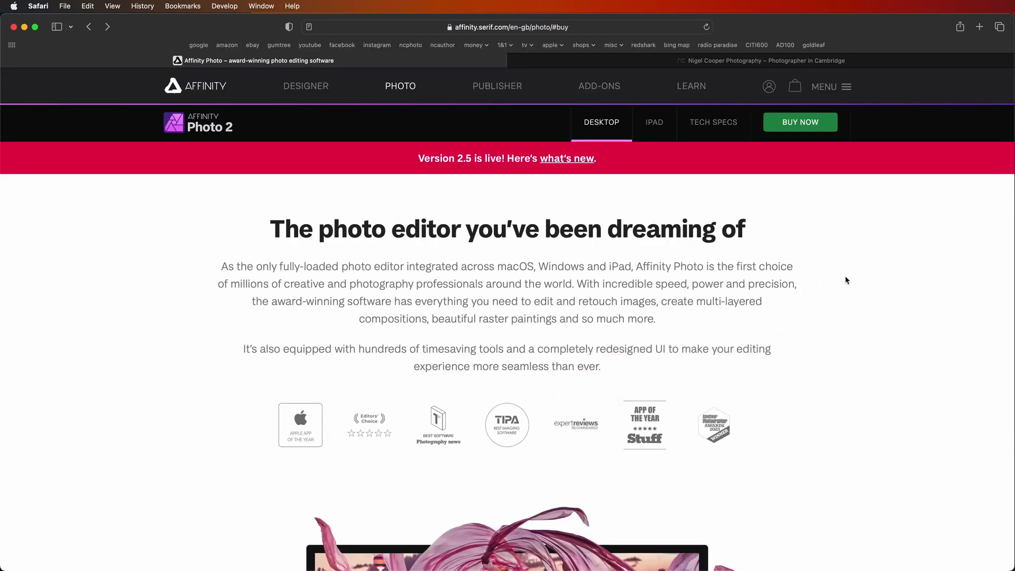
scroll(815, 292, down, 10)
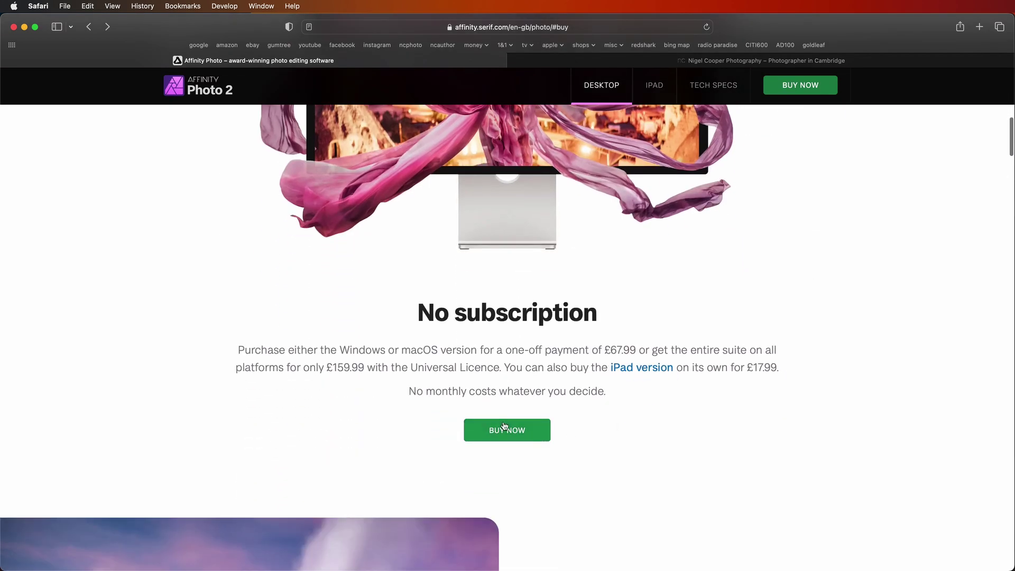
click(516, 429)
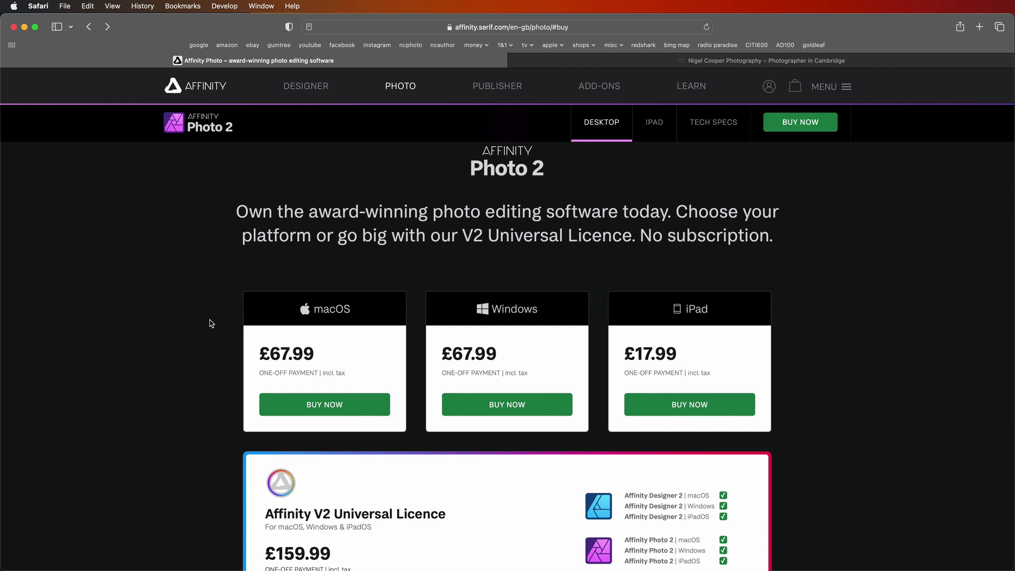
Scroll back to the top and follow the banner's 'what's new' link.
scroll(214, 312, up, 2)
scroll(226, 305, up, 20)
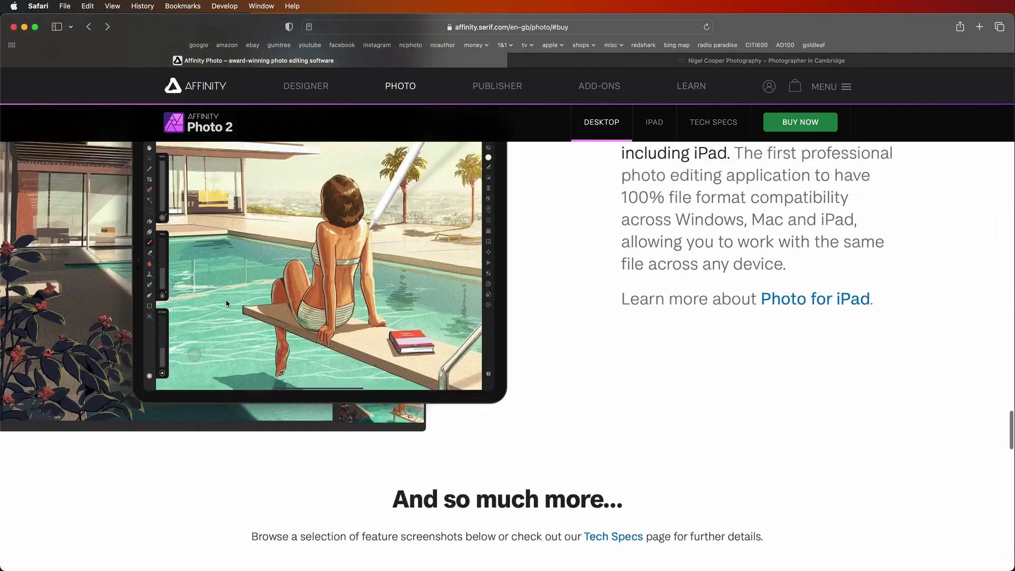
scroll(569, 265, up, 10)
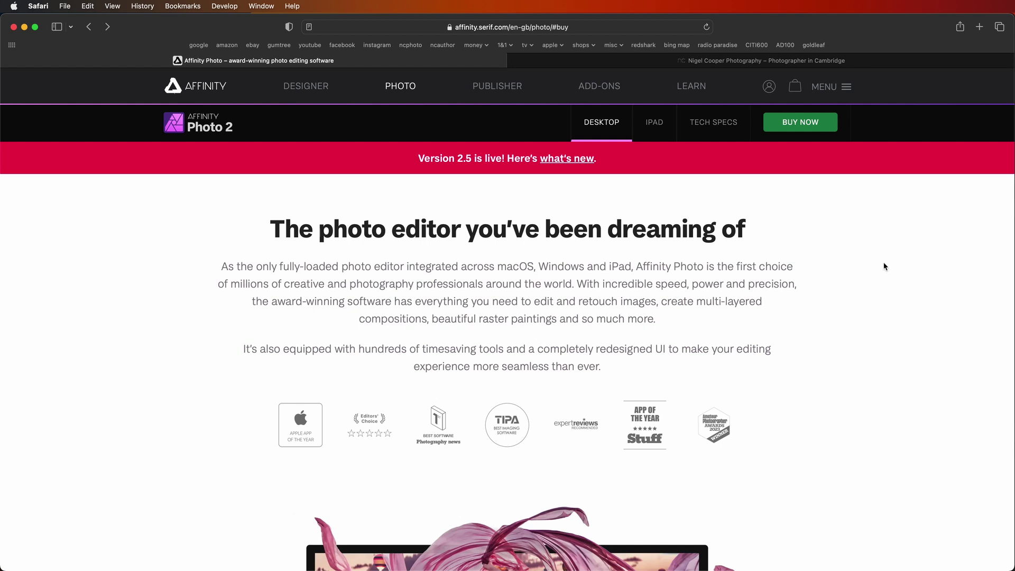
click(581, 160)
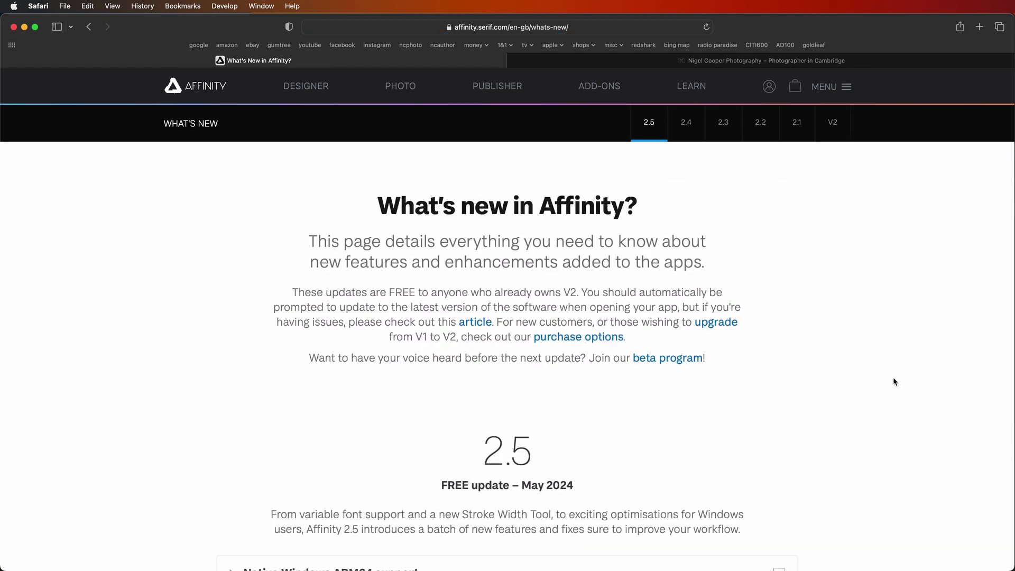
Expand and read the 2.5 QR Code Tool notes, then go back to the Affinity Photo 2 page.
scroll(894, 381, down, 8)
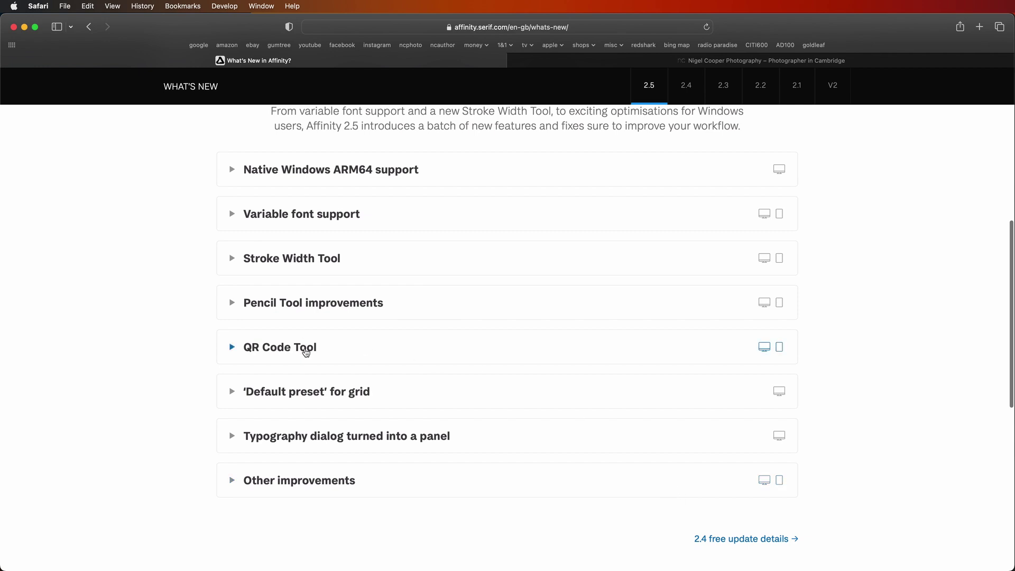
click(337, 350)
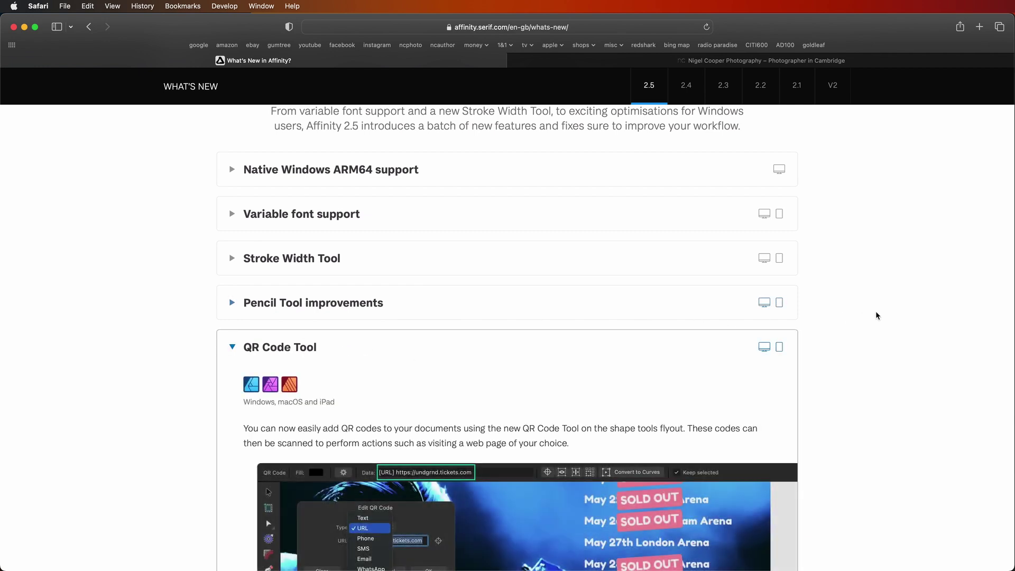
scroll(877, 316, down, 5)
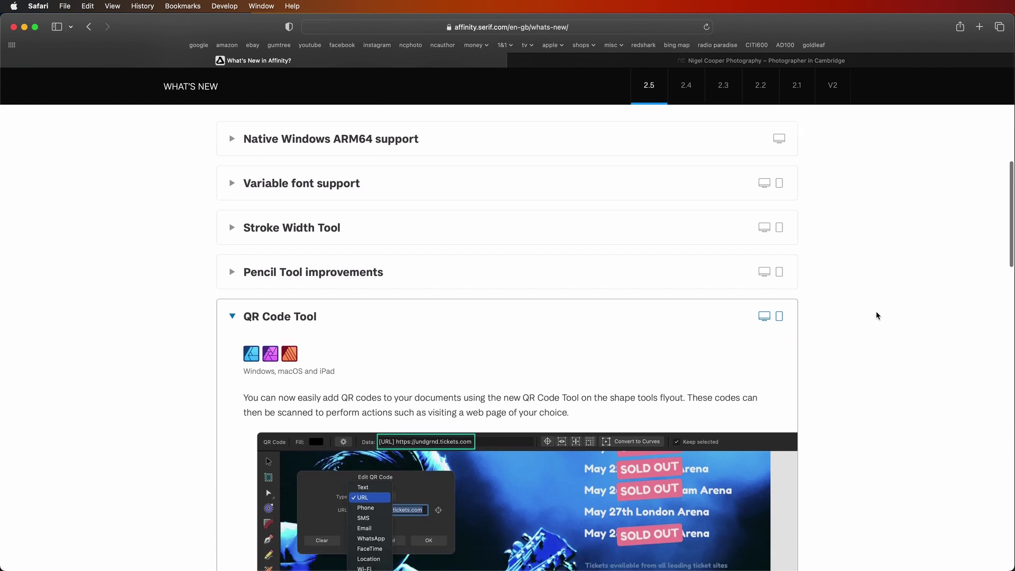
scroll(876, 316, down, 4)
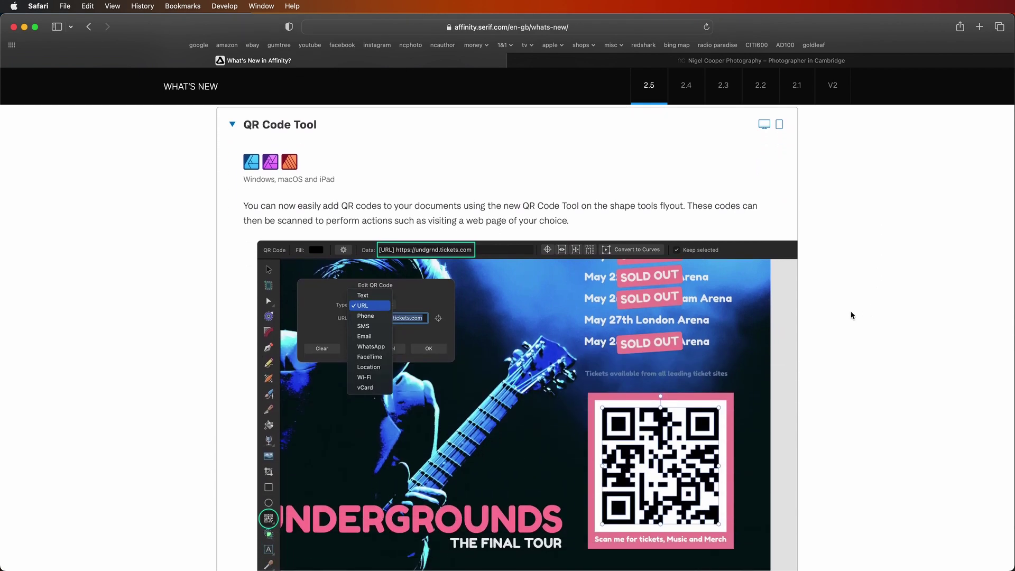
scroll(851, 315, down, 2)
scroll(851, 316, up, 15)
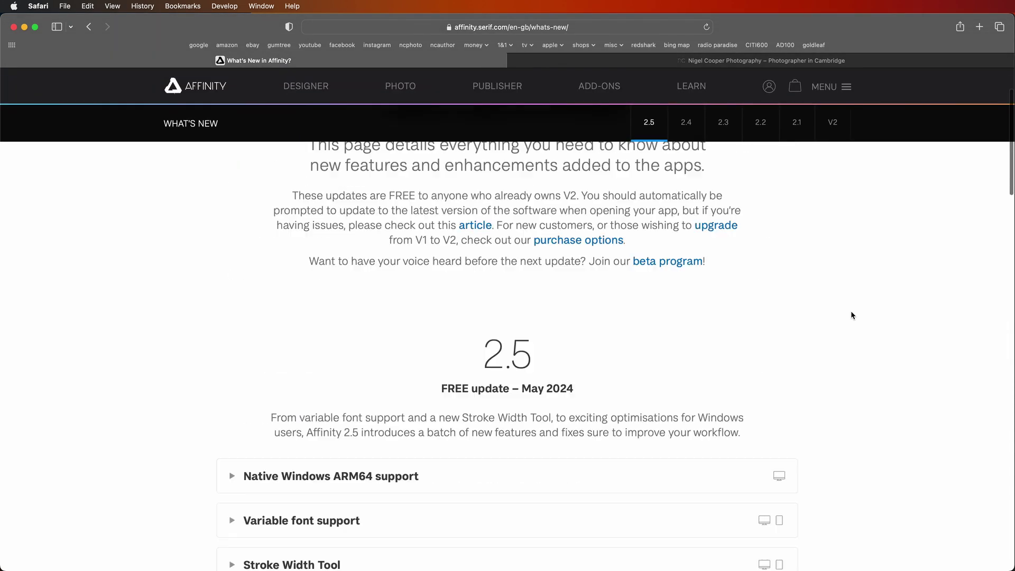
scroll(861, 311, left, 5)
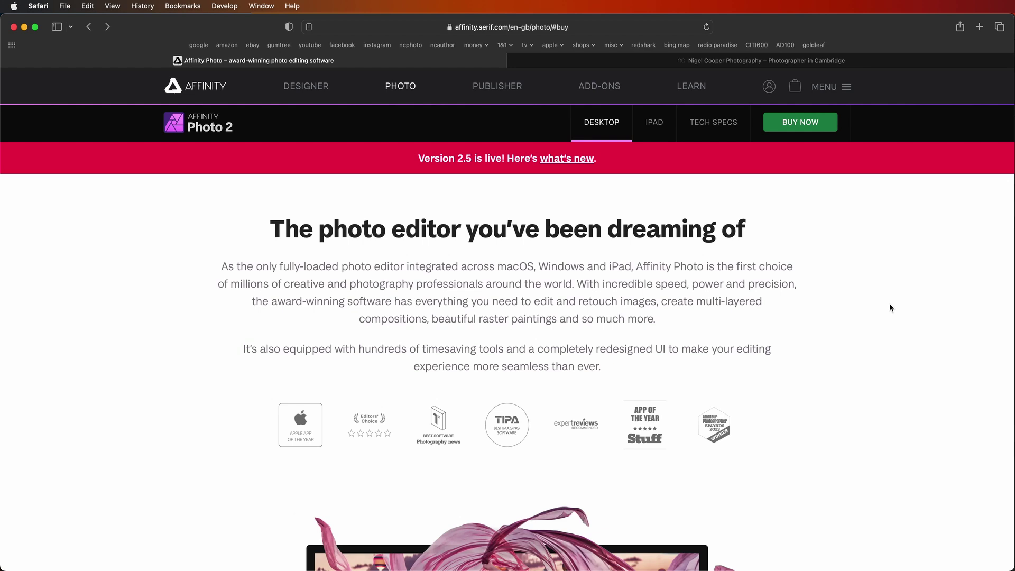
View the DM5A0939.jpg red portrait at 100% and look around it, then return to Untitled.
key(super+Tab)
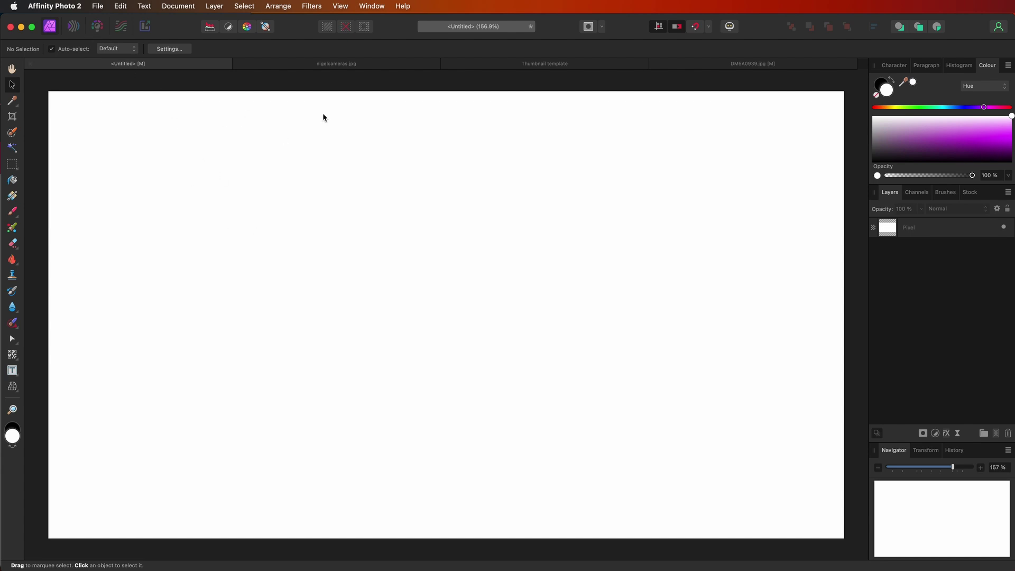
click(773, 65)
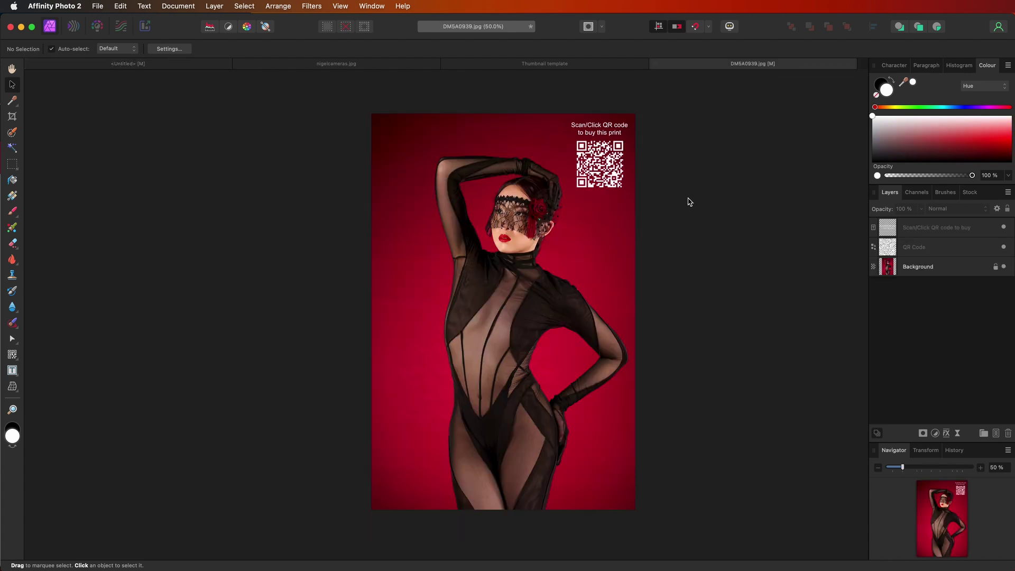
key(super+1)
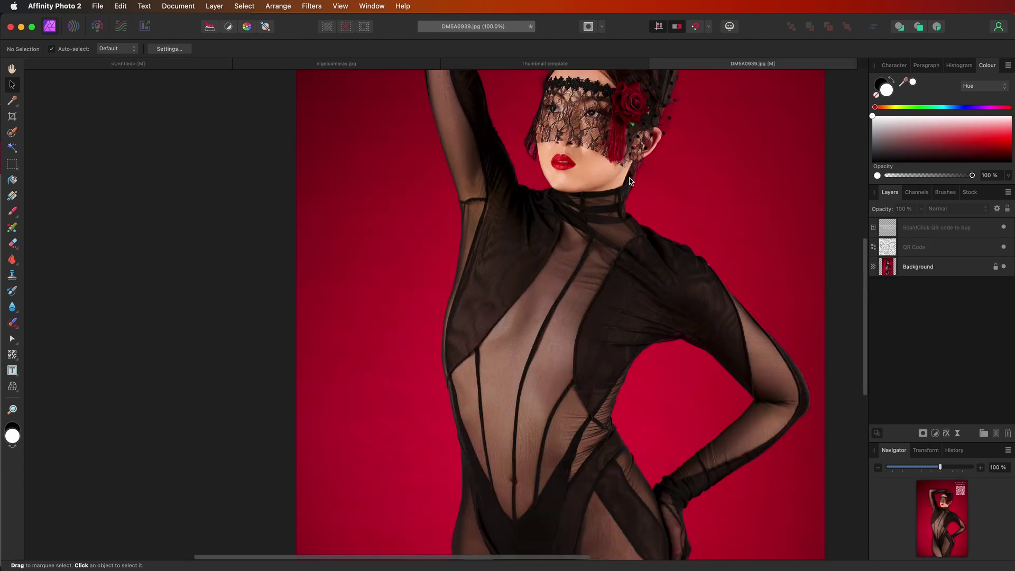
scroll(629, 182, down, 3)
scroll(598, 204, up, 8)
scroll(598, 204, up, 2)
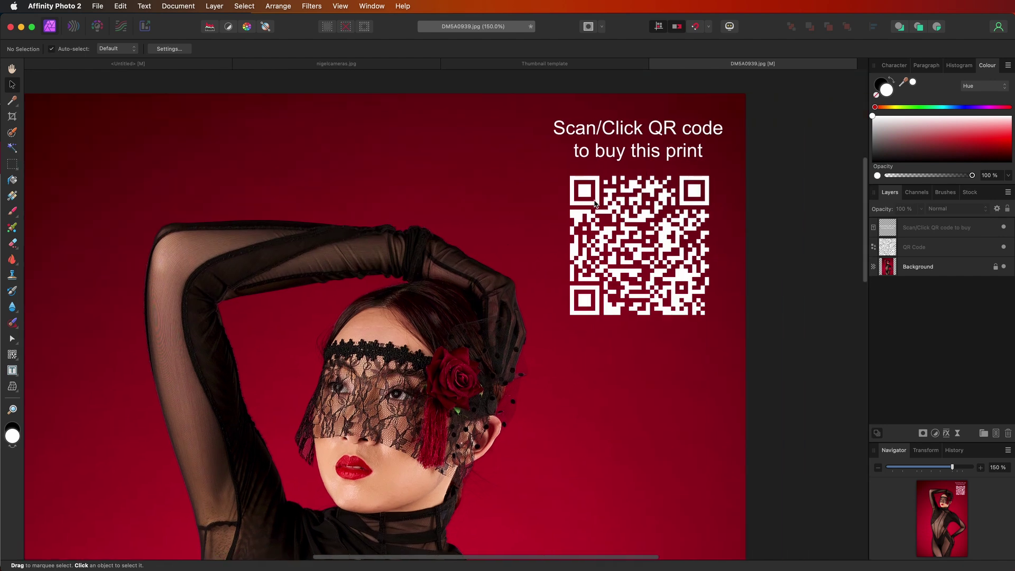
scroll(595, 203, left, 5)
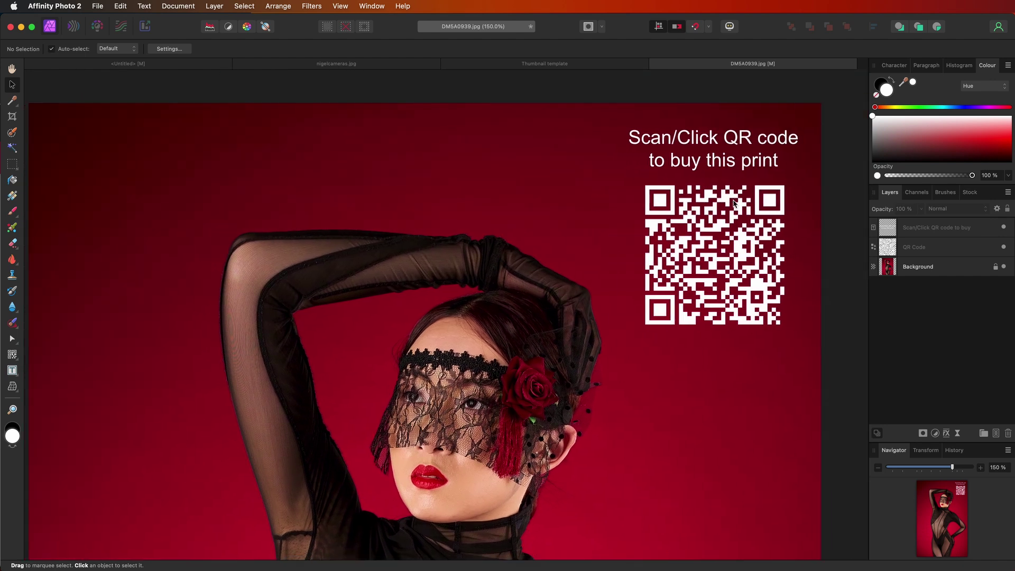
click(161, 68)
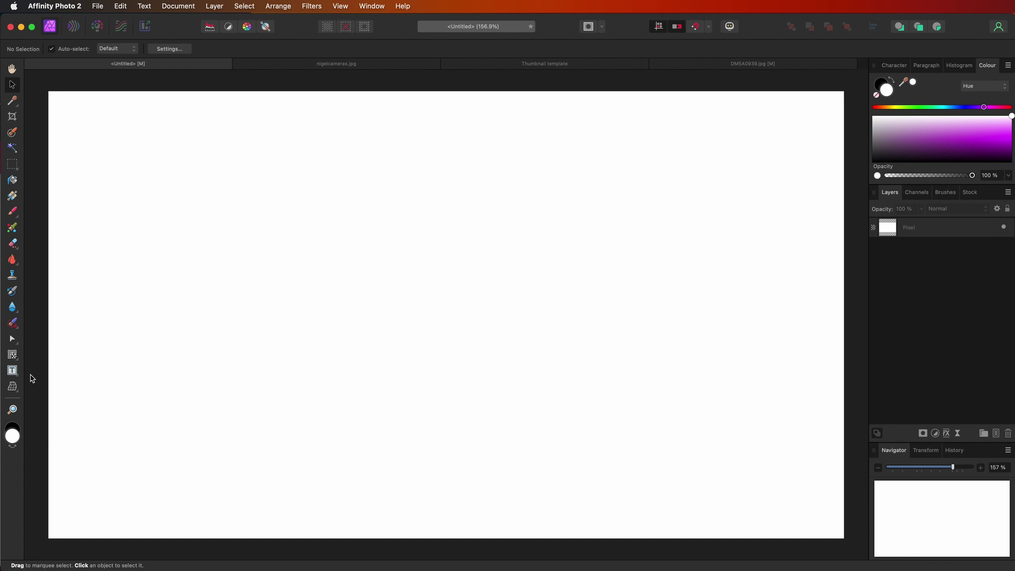
Draw a roughly 304 × 304 px QR code near the canvas centre with the QR Code Tool.
click(11, 356)
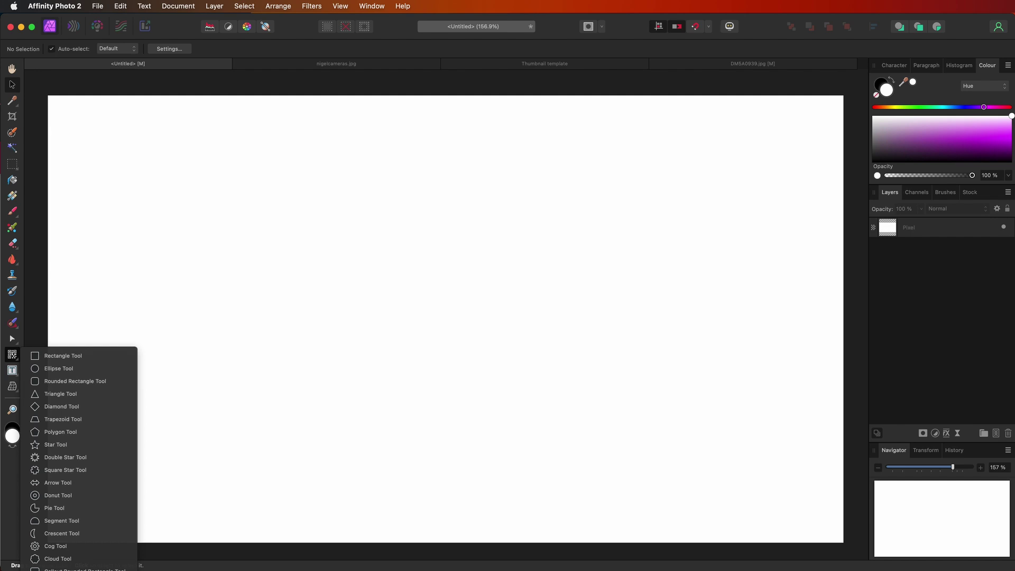
click(64, 568)
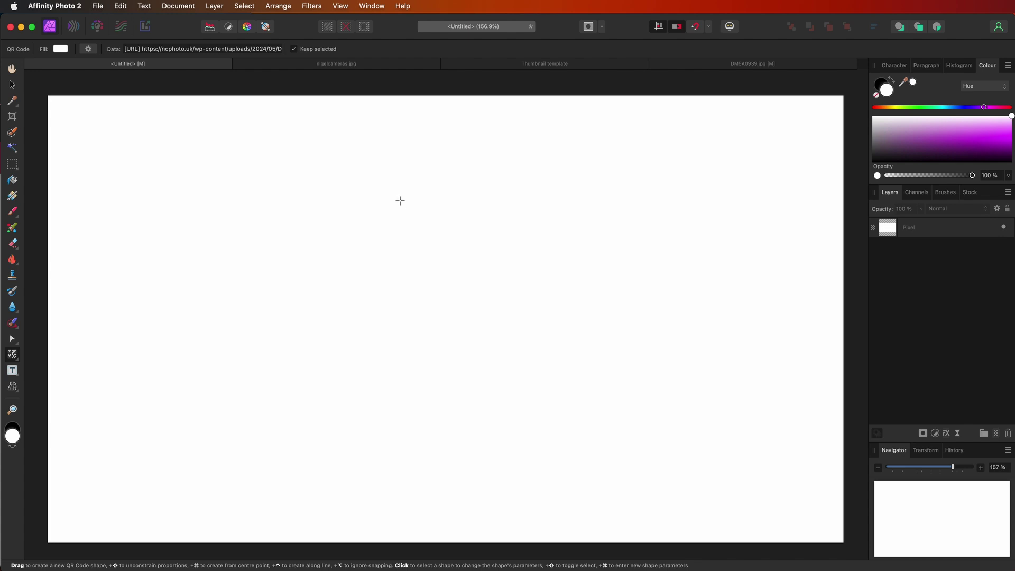
drag(400, 200, 536, 326)
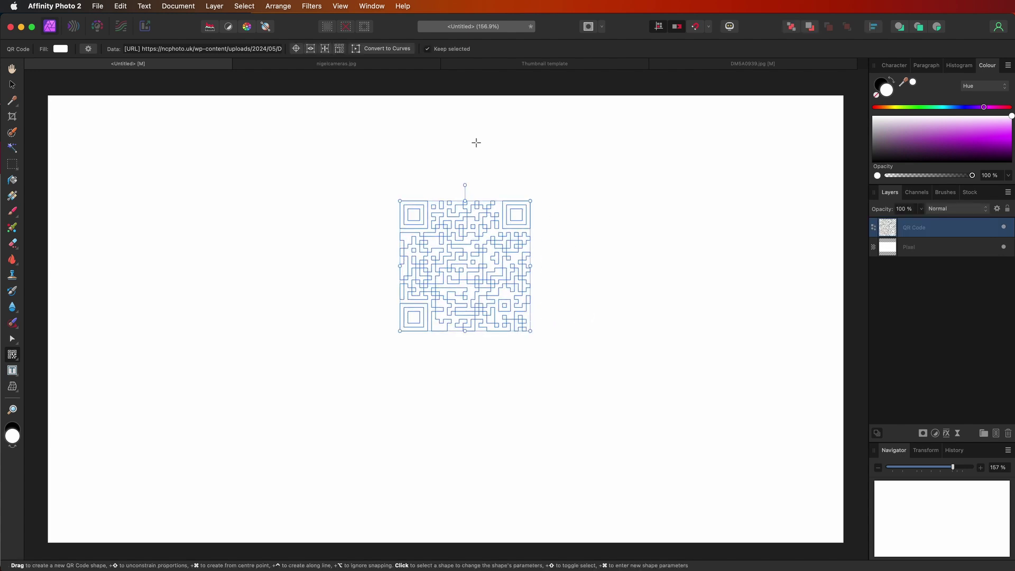
Set the QR code fill to solid black (000000) and reselect it with the Move Tool.
click(61, 49)
click(113, 134)
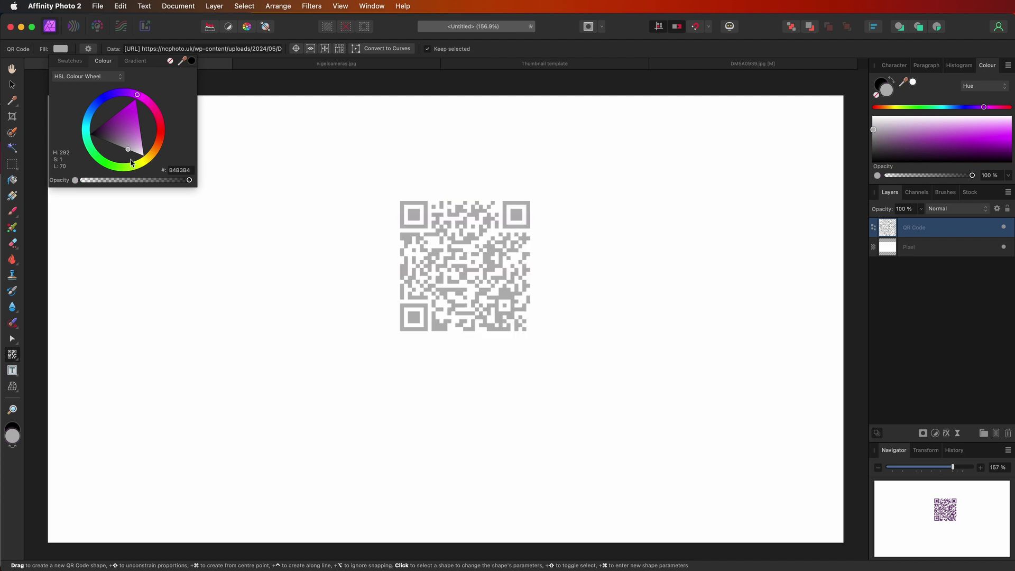
click(90, 134)
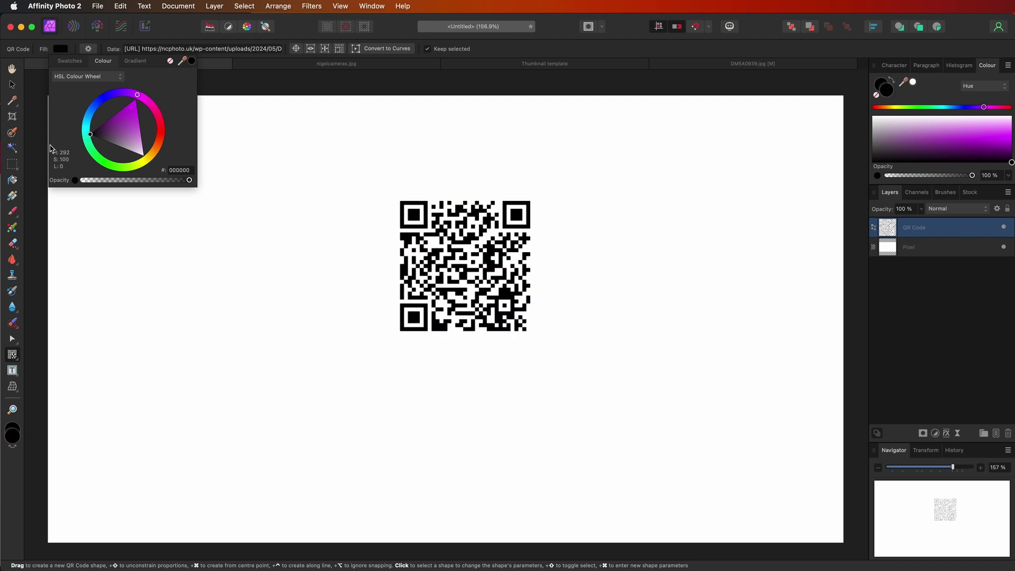
click(295, 81)
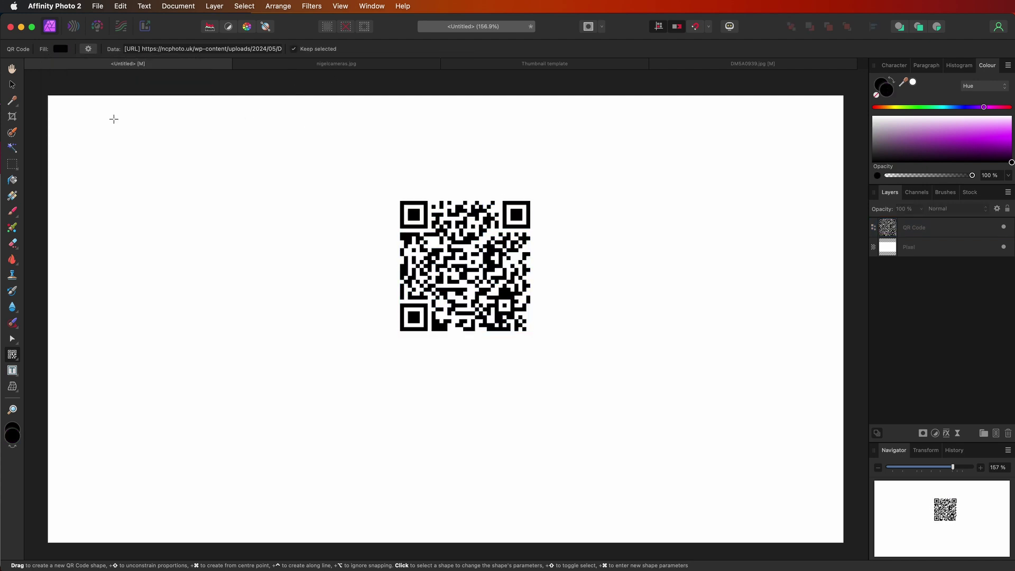
click(12, 85)
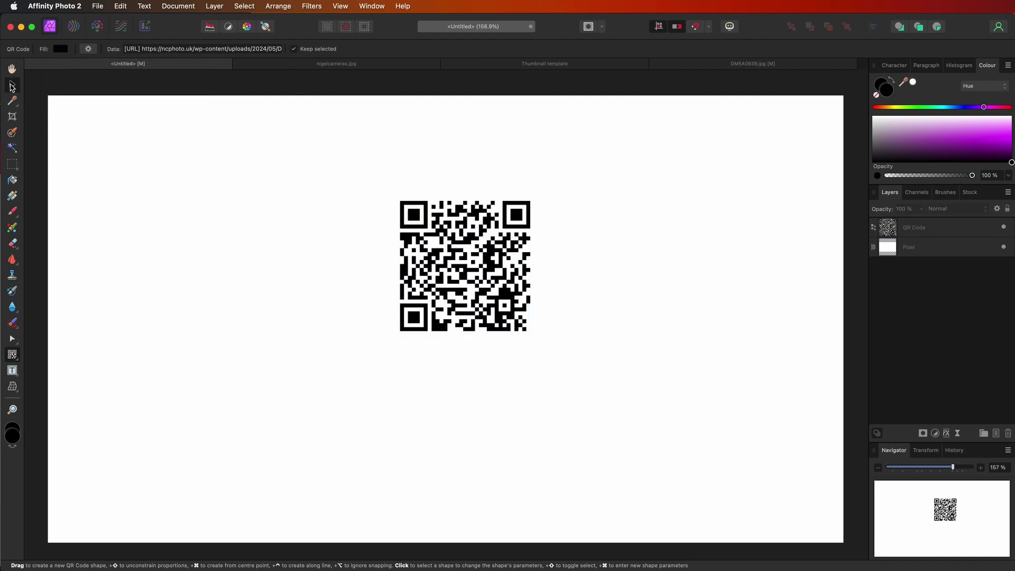
click(473, 238)
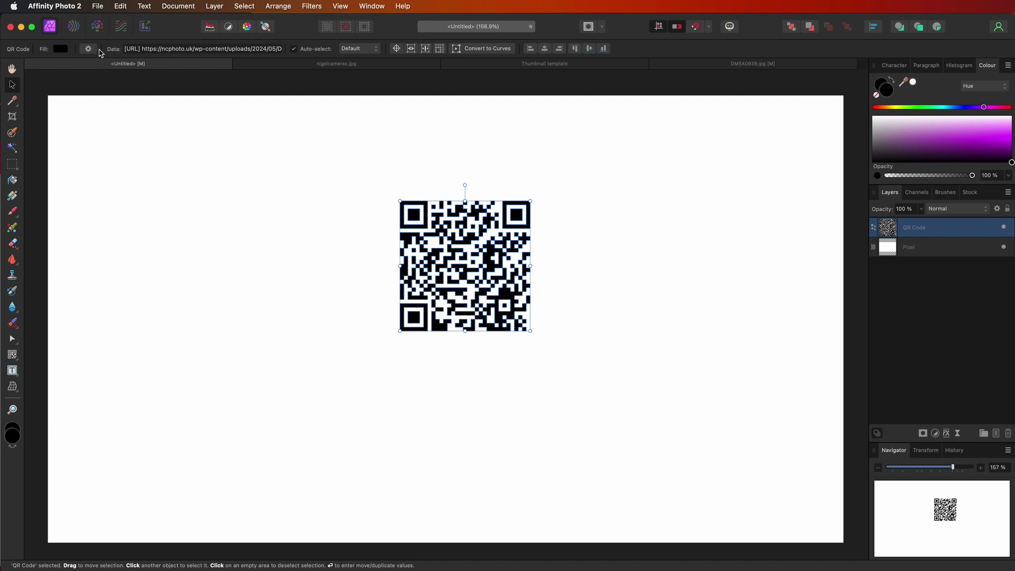
Edit the QR code's URL data, removing 'wp-' from the link.
click(196, 51)
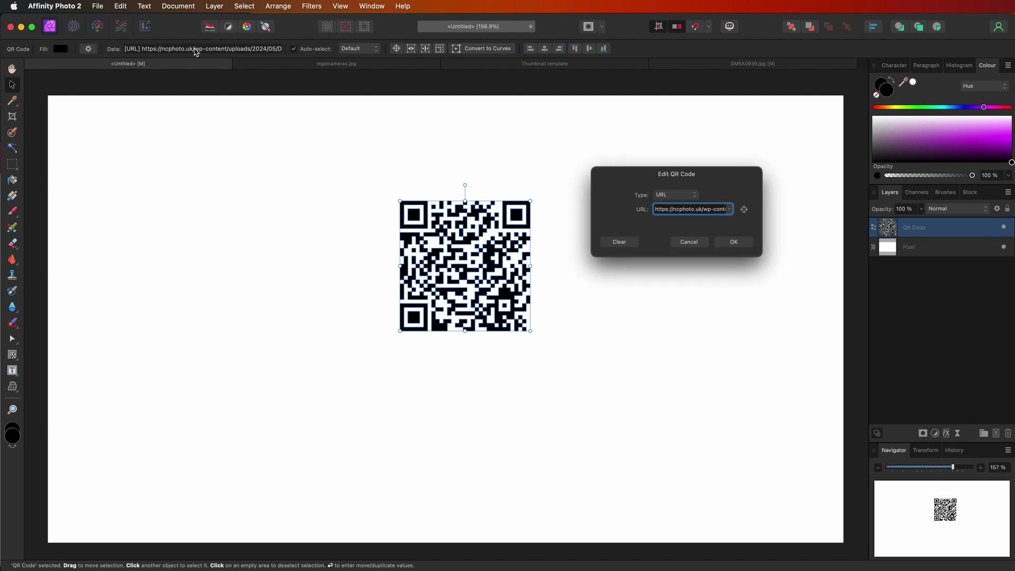
triple_click(697, 212)
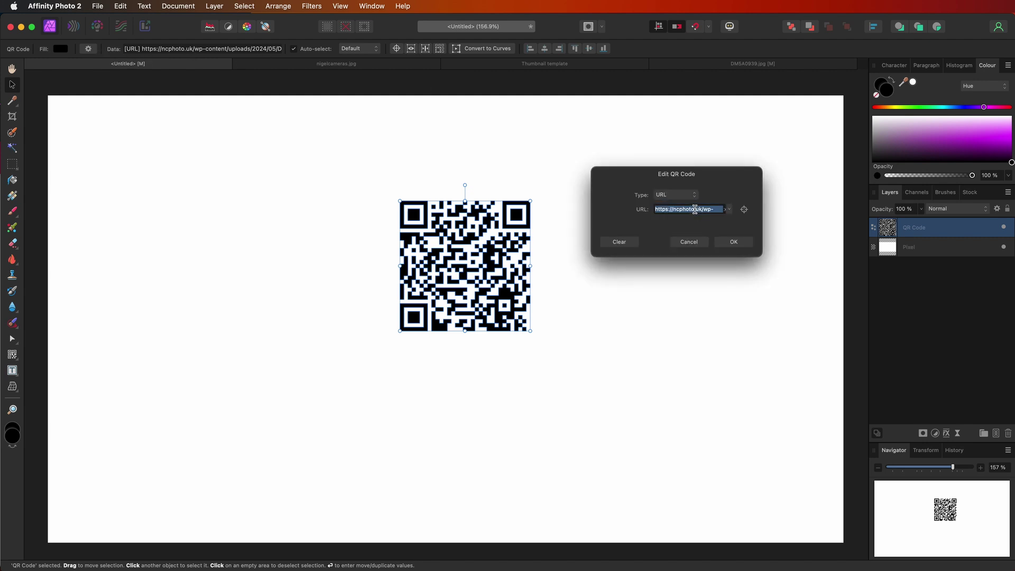
click(689, 209)
drag(680, 209, 822, 209)
click(708, 208)
key(BackSpace)
key(BackSpace)
key(BackSpace)
Change the QR type to Email with subject and body 'Enquiry about prints for sale'.
click(675, 194)
click(675, 188)
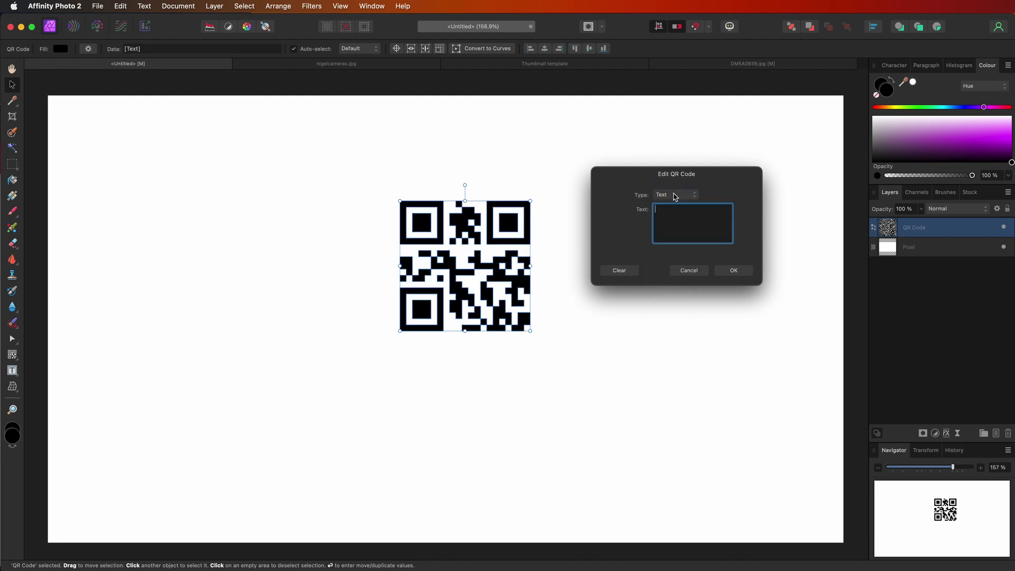
click(675, 196)
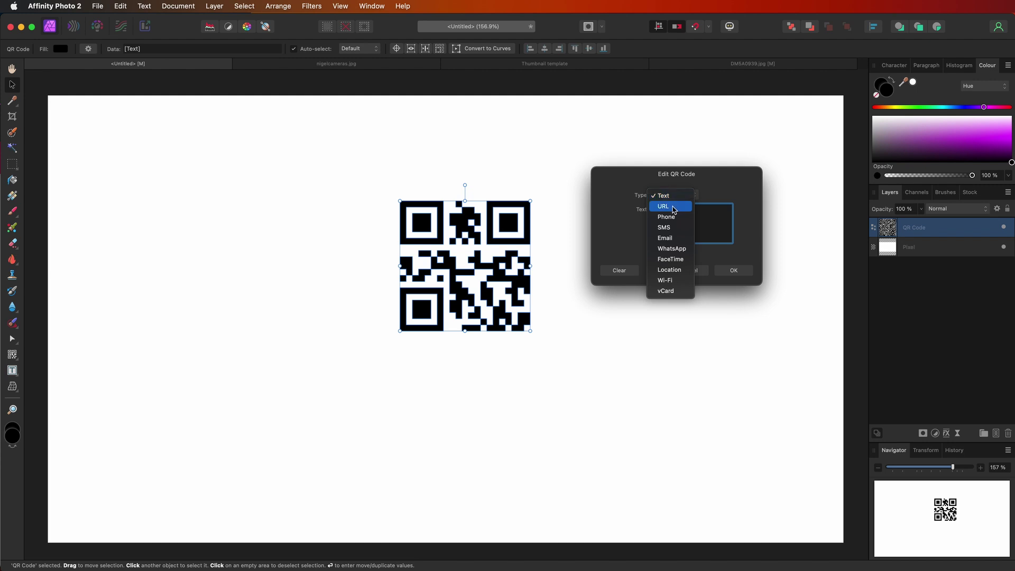
click(675, 217)
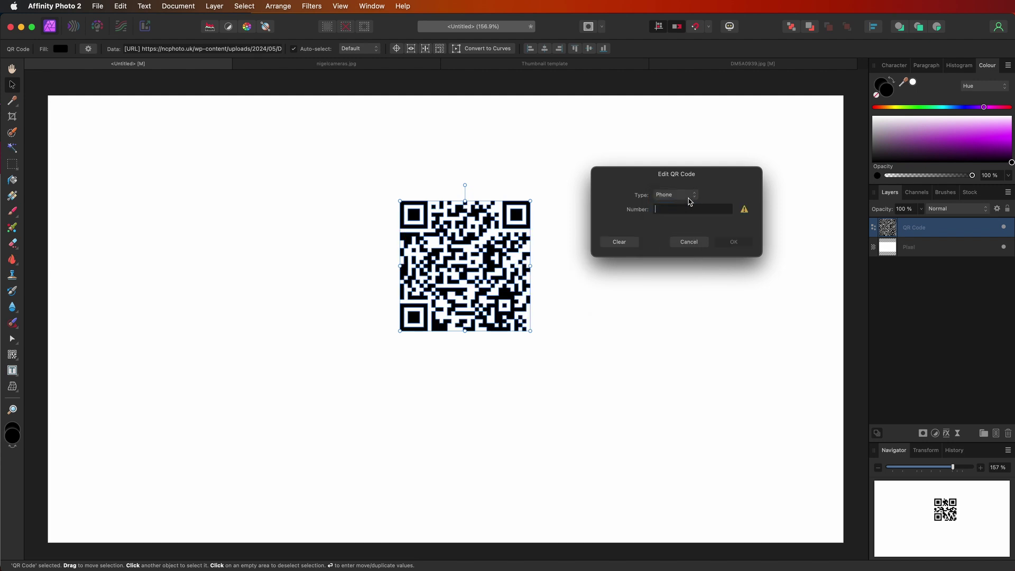
click(687, 197)
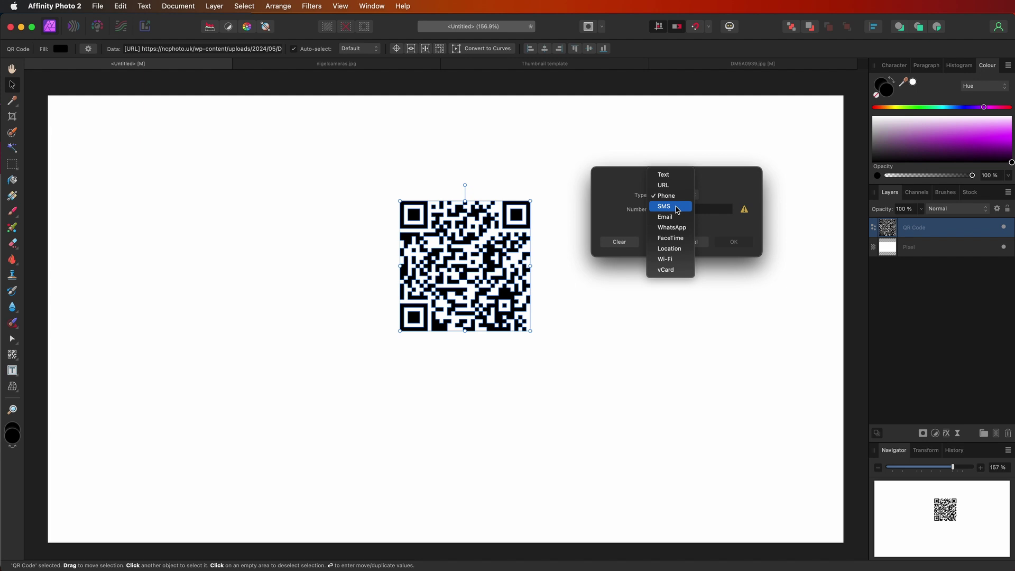
click(672, 218)
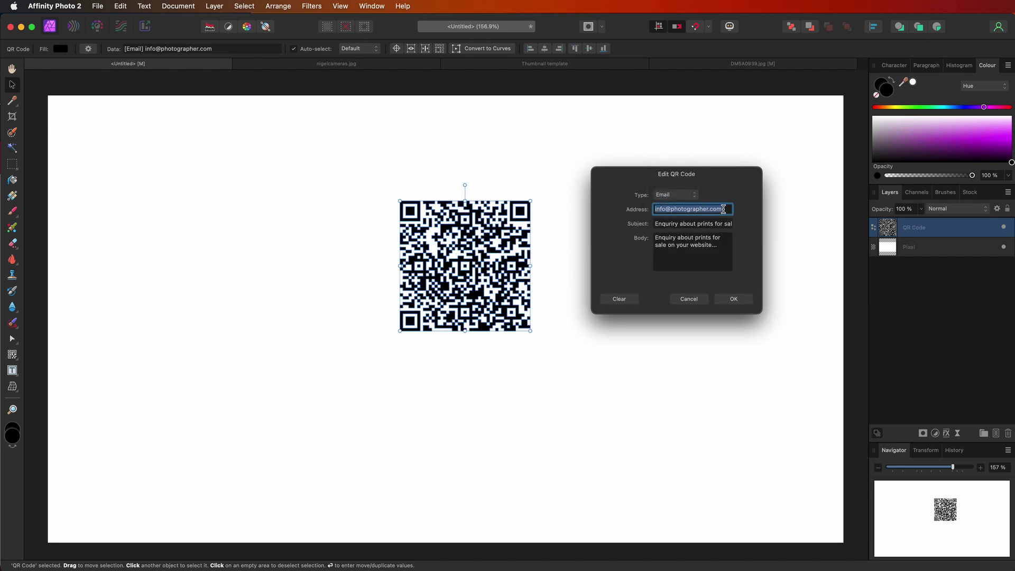
click(664, 224)
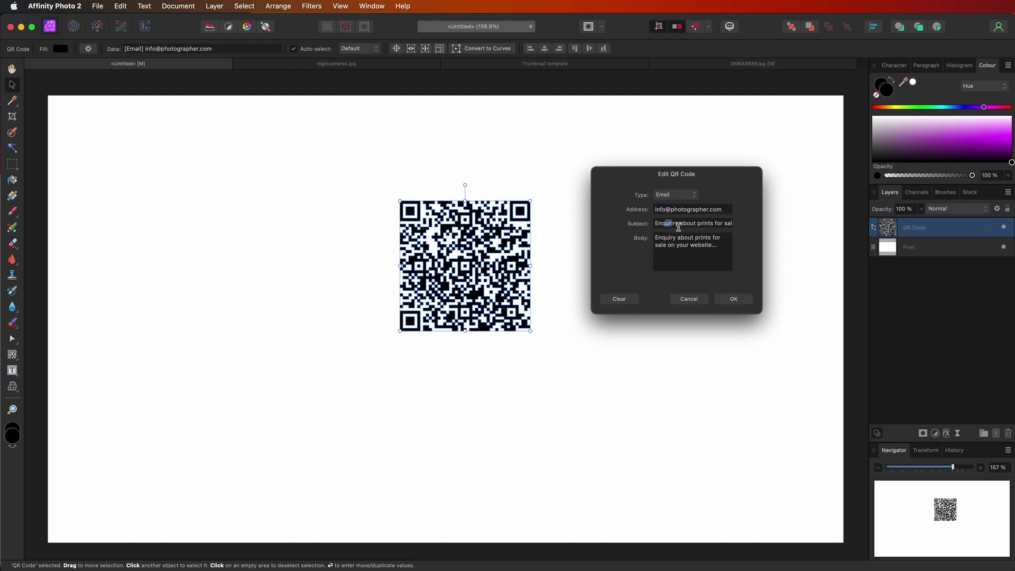
click(701, 253)
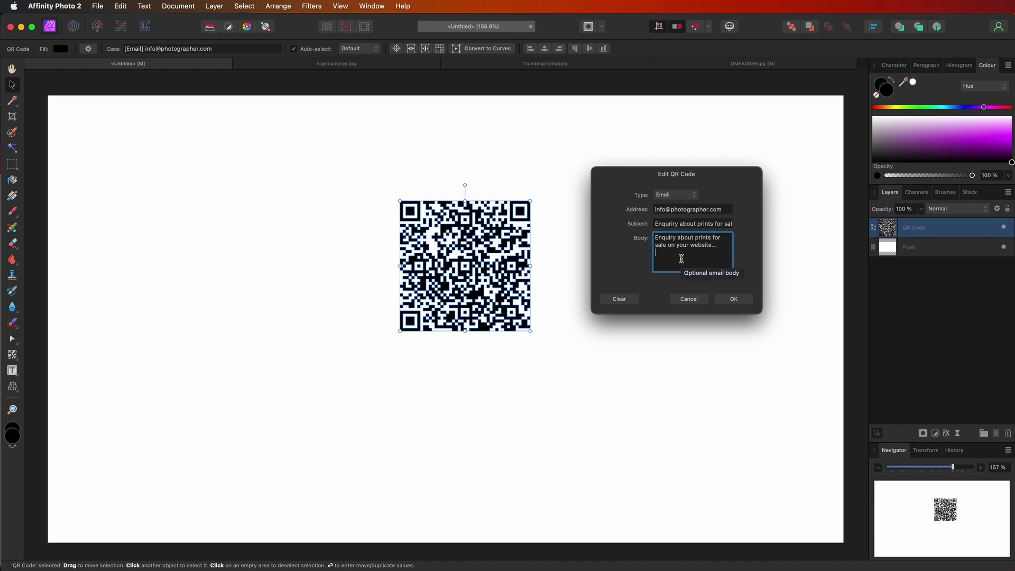
click(738, 300)
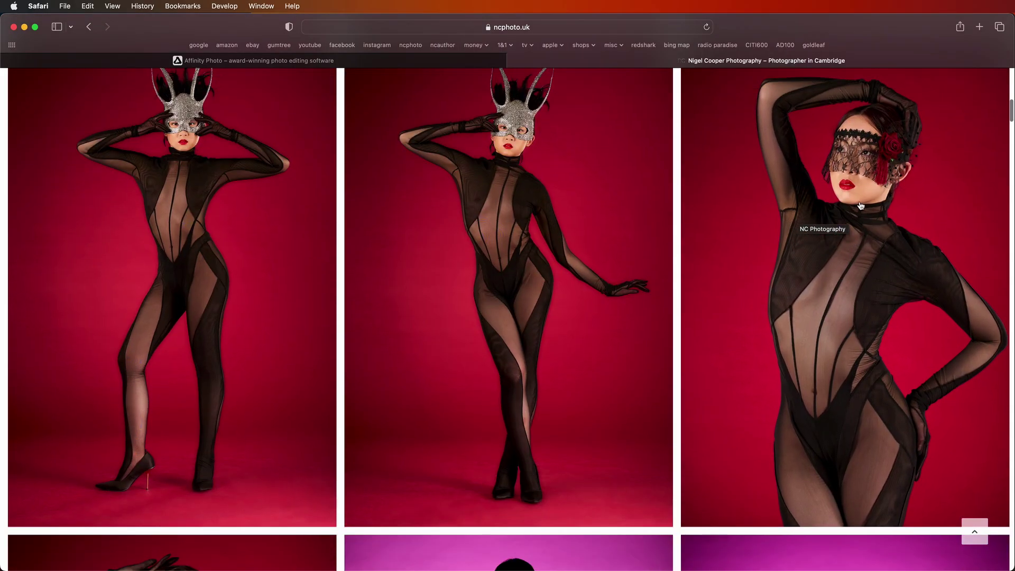
Open the third red-background portrait full-size and copy its DM5A0939-scaled.jpg web address.
click(861, 206)
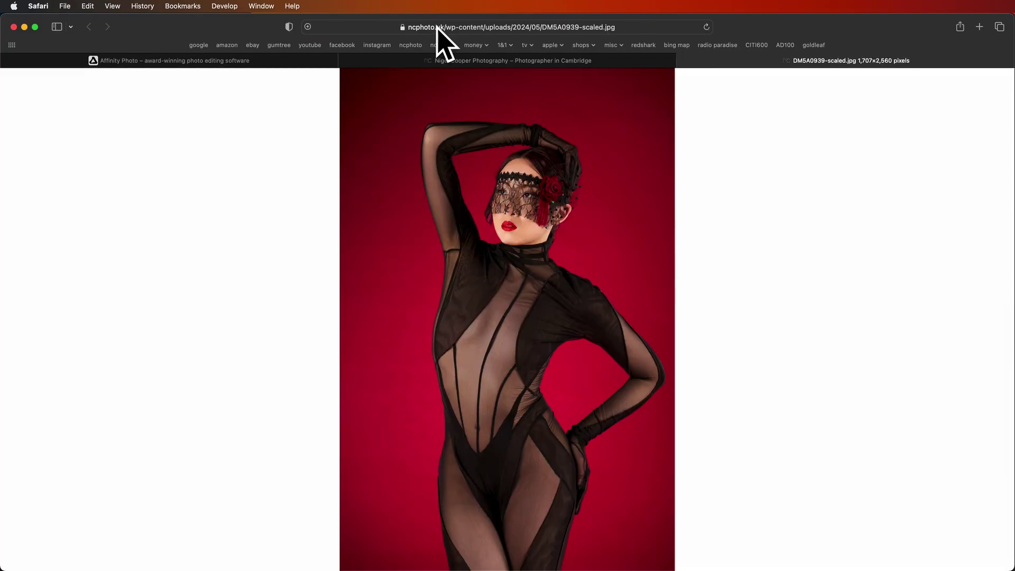
click(506, 28)
key(super+c)
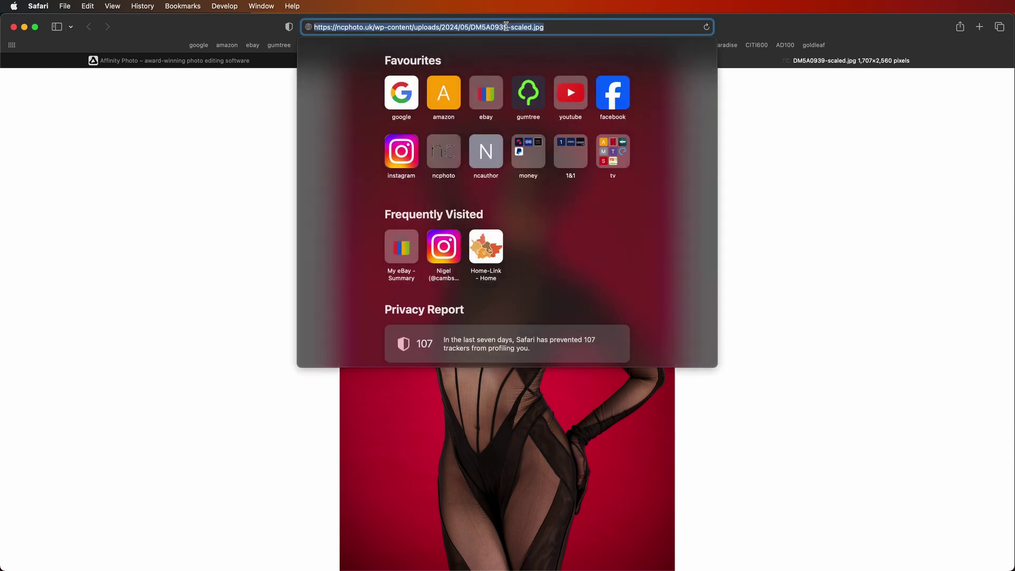
click(813, 115)
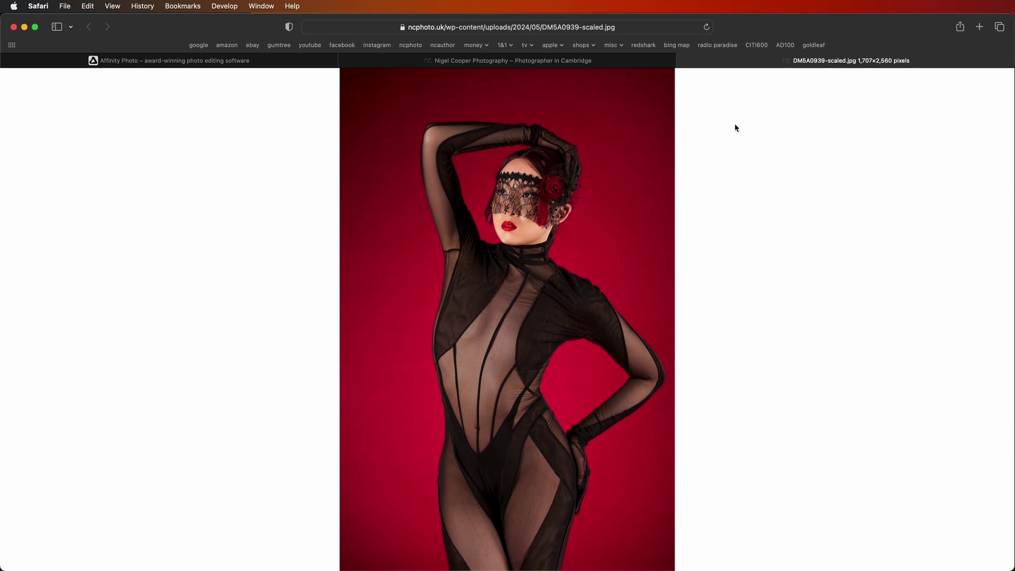
key(super+Tab)
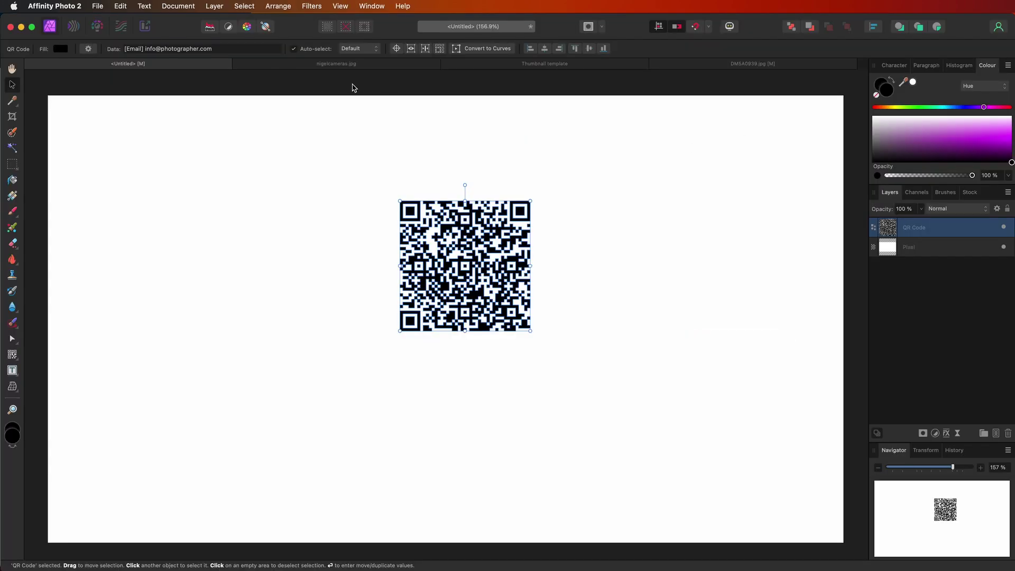
Switch the QR code type to URL and replace its link with the pasted DM5A0939-scaled.jpg address.
click(207, 49)
click(678, 196)
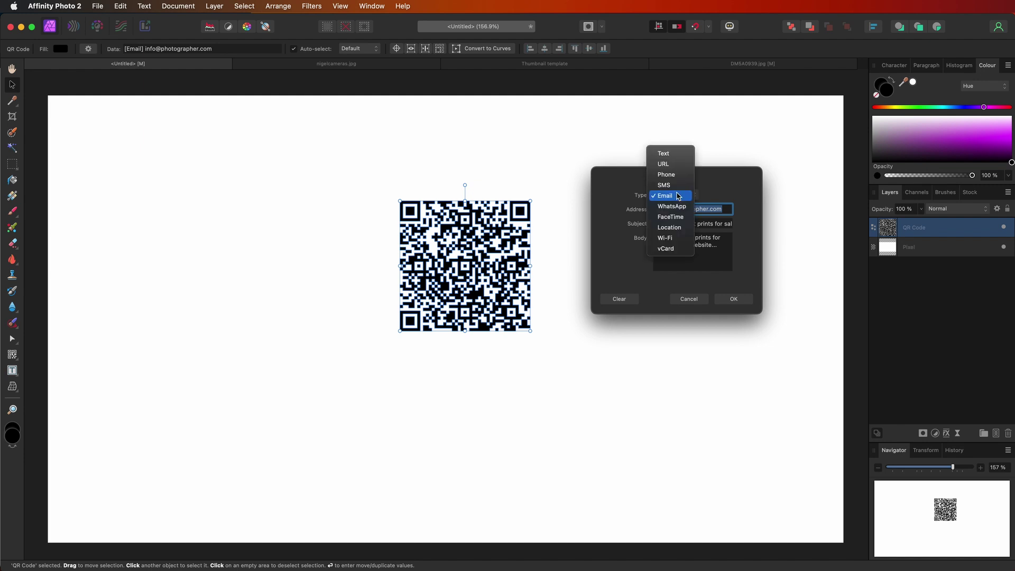
click(672, 164)
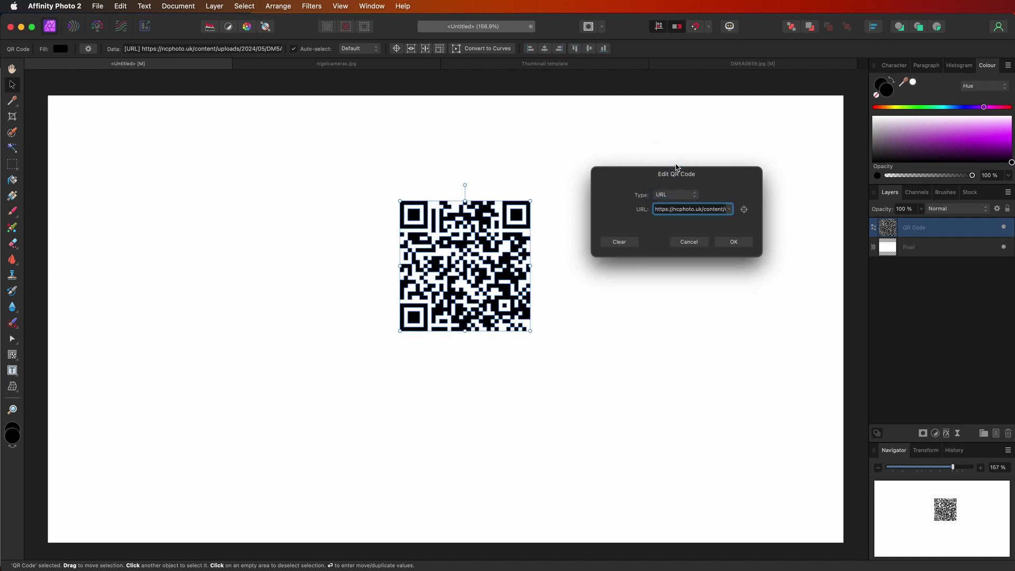
triple_click(699, 208)
key(BackSpace)
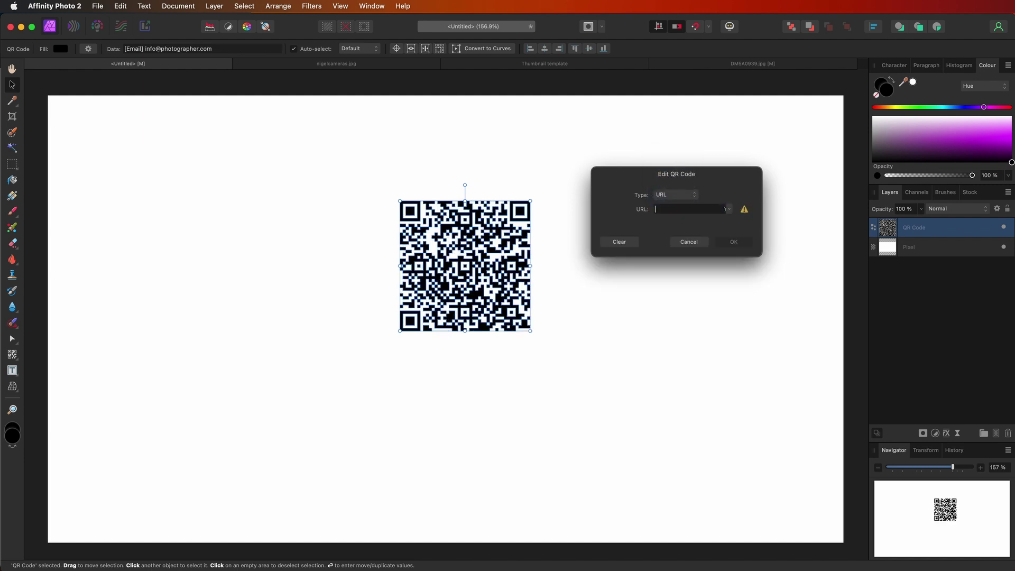
key(super+v)
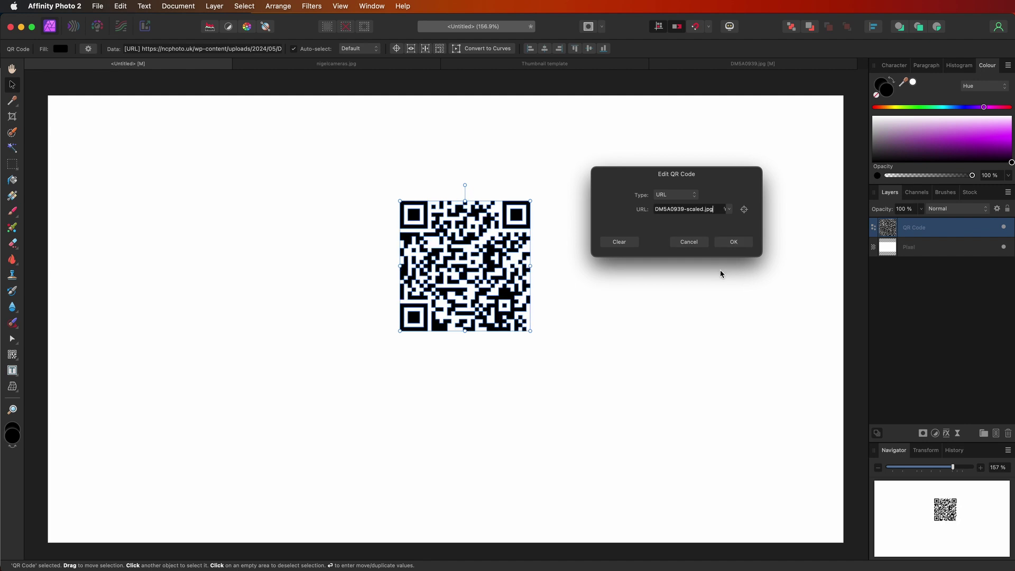
click(685, 209)
key(alt+Left)
key(alt+Left)
key(Left)
key(Left)
key(Left)
key(Left)
key(Left)
key(Left)
click(732, 241)
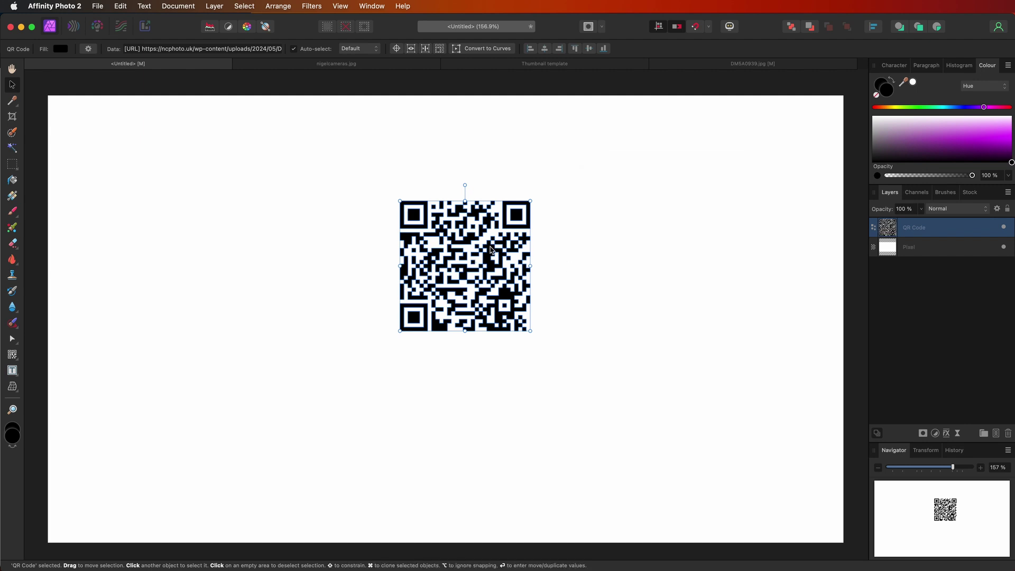
click(254, 49)
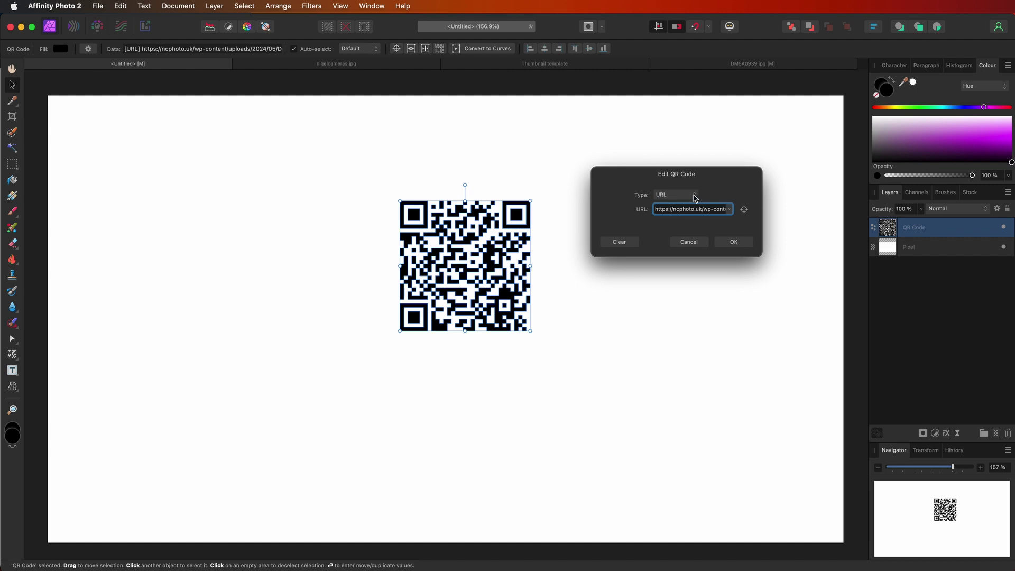
triple_click(698, 210)
click(704, 208)
key(Delete)
key(Delete)
key(Delete)
key(Right)
key(Right)
key(Right)
key(Right)
key(Right)
key(Right)
key(Right)
key(Right)
key(Right)
key(Right)
key(Right)
key(Right)
key(Right)
key(Right)
key(Right)
key(Right)
key(Right)
key(Right)
key(Right)
key(Right)
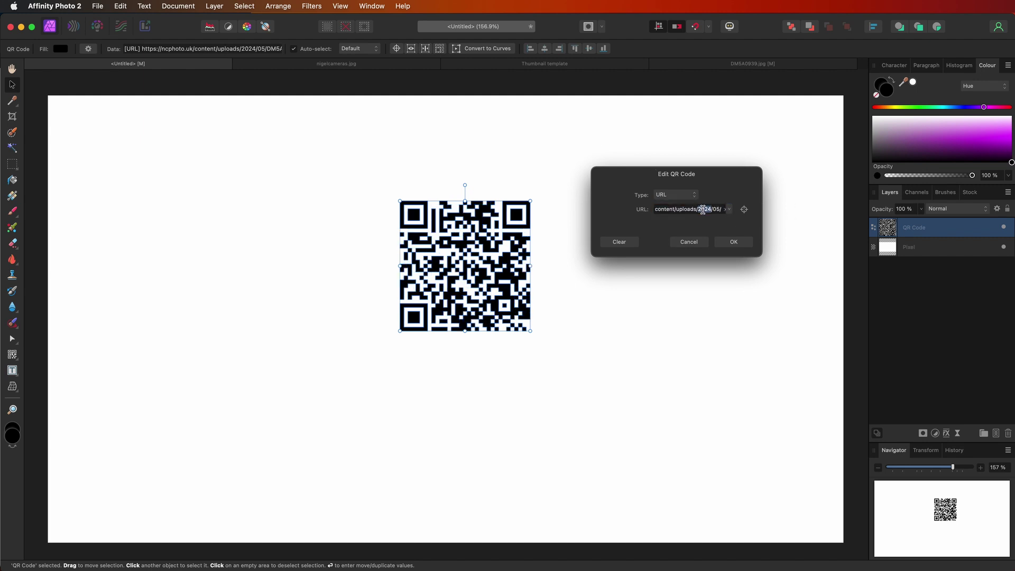
key(super+a)
key(BackSpace)
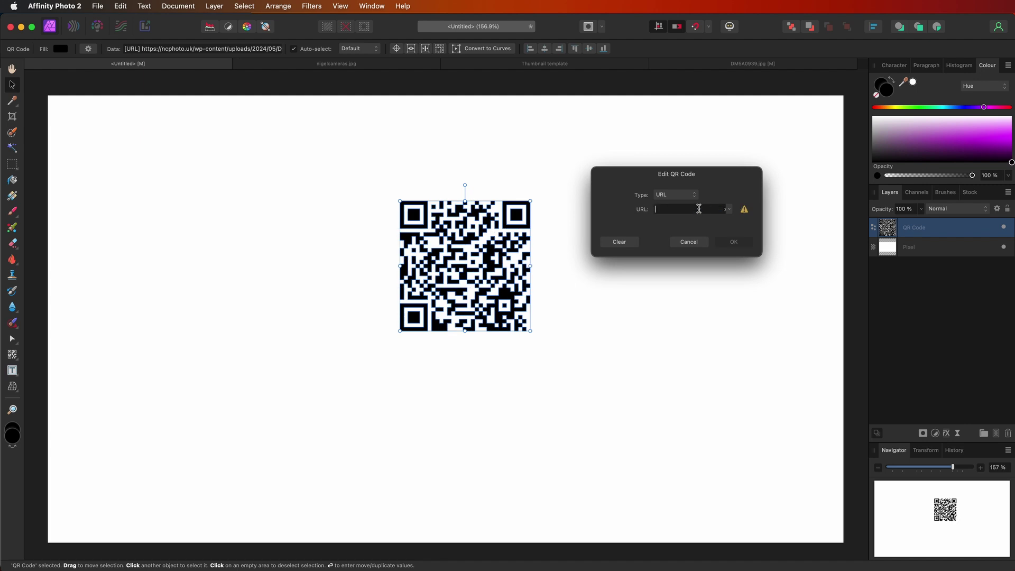
text(www.)
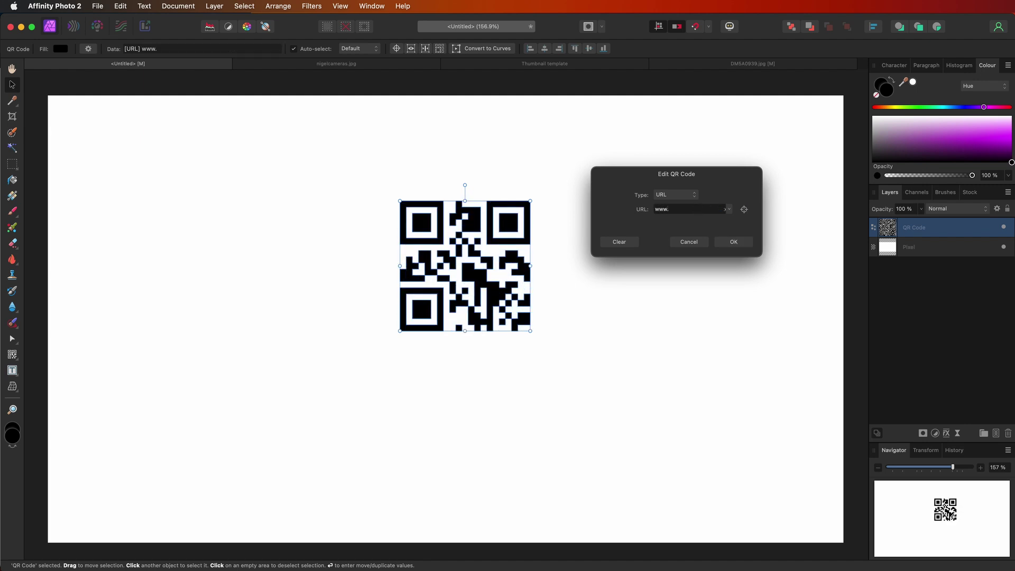
text(ncpho)
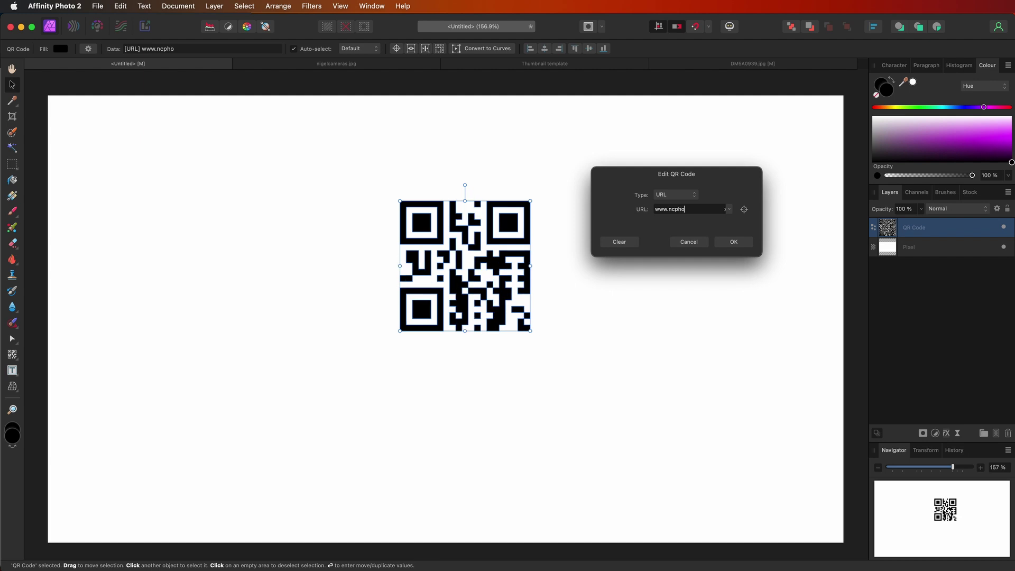
text(to.uk)
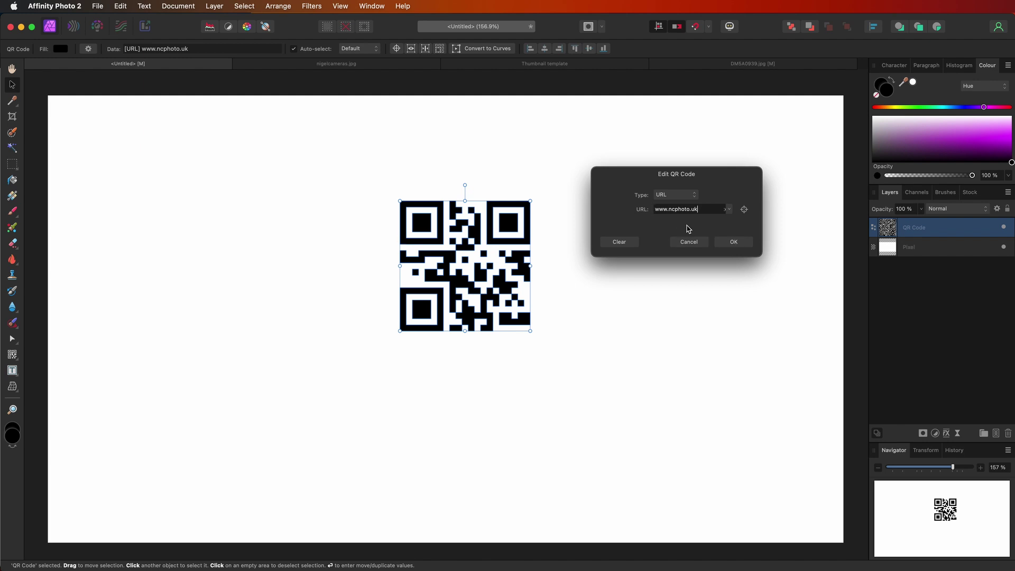
click(735, 242)
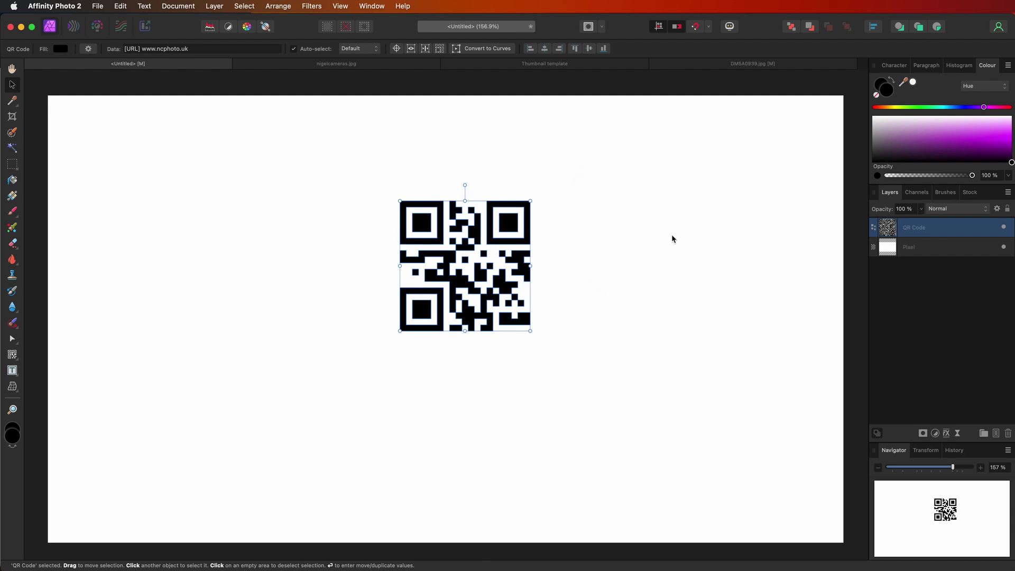
Paste the full DM5A0939-scaled.jpg image link back into the QR code, then deselect it.
click(199, 49)
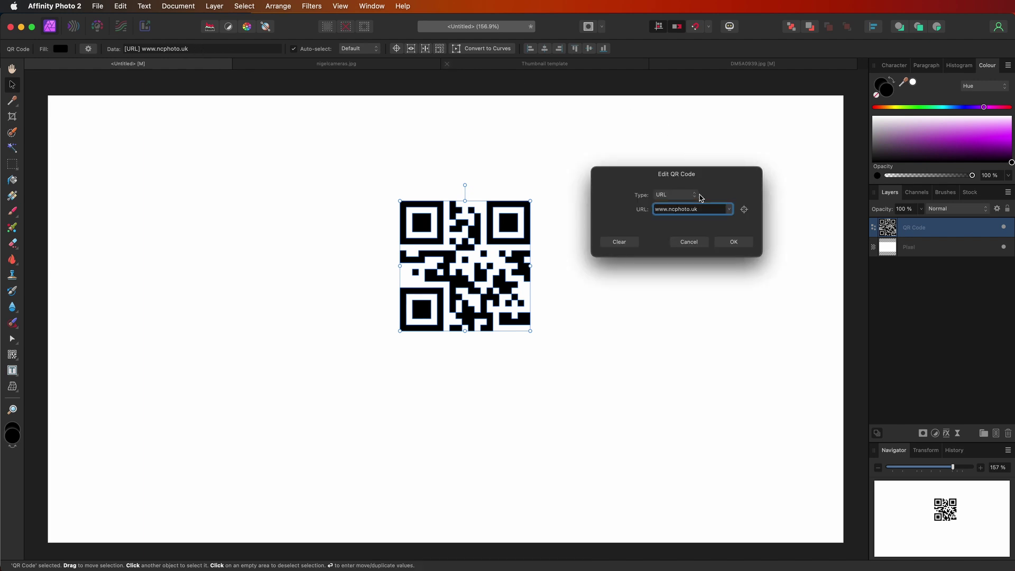
click(701, 208)
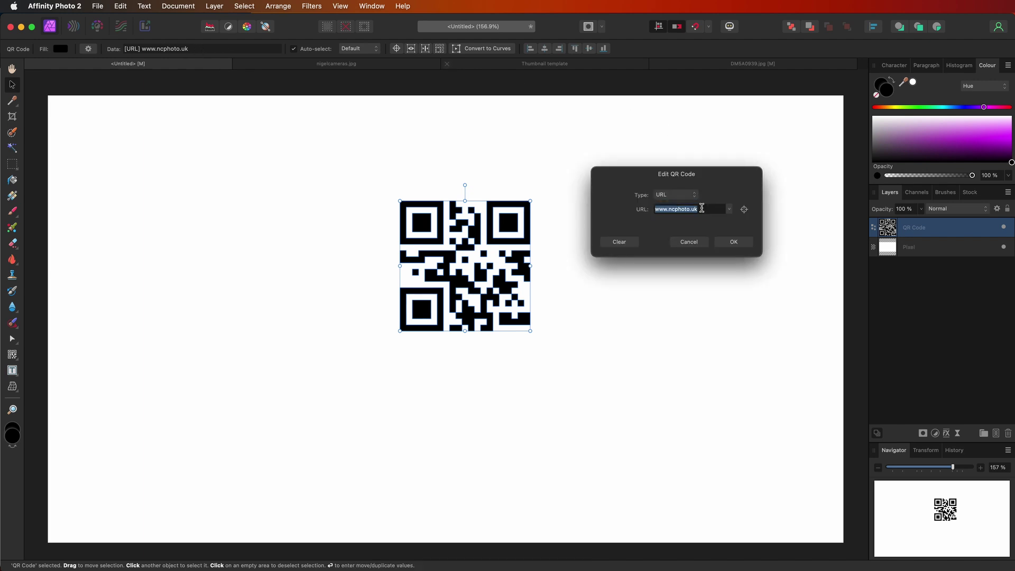
key(super+v)
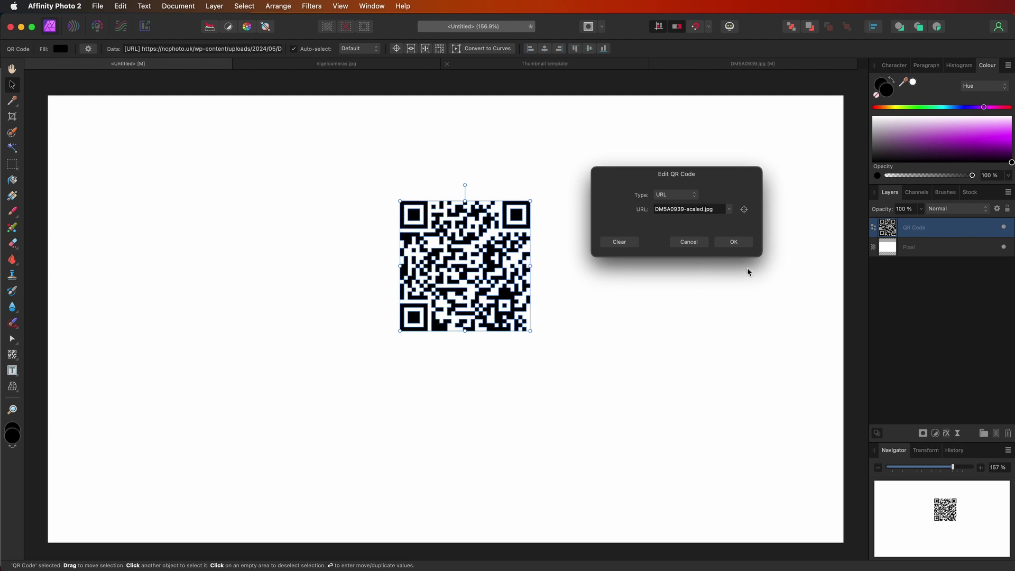
click(735, 242)
click(738, 250)
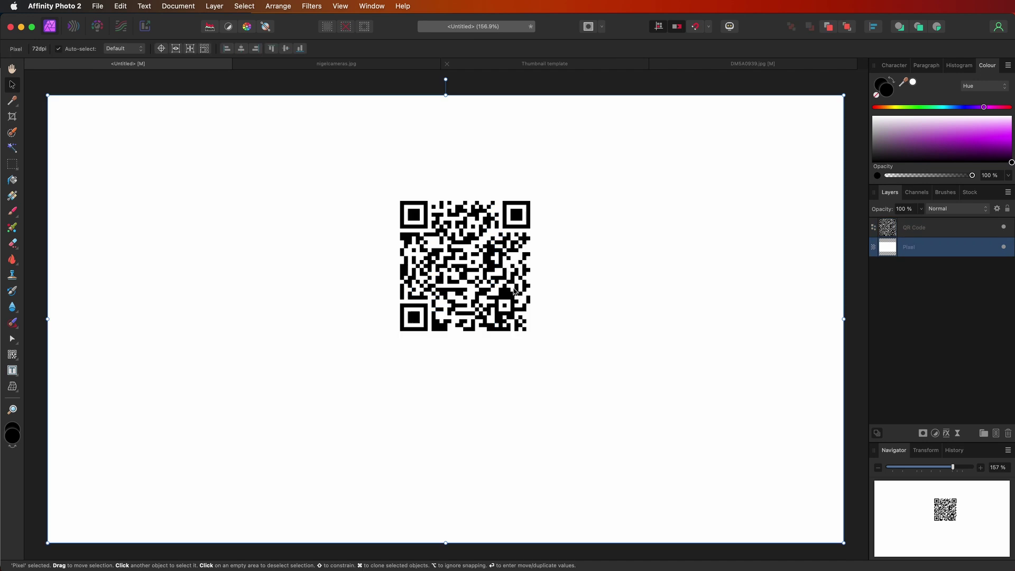
View the image in Safari, then return to the DM5A0939.jpg portrait document in Affinity Photo.
key(super+Tab)
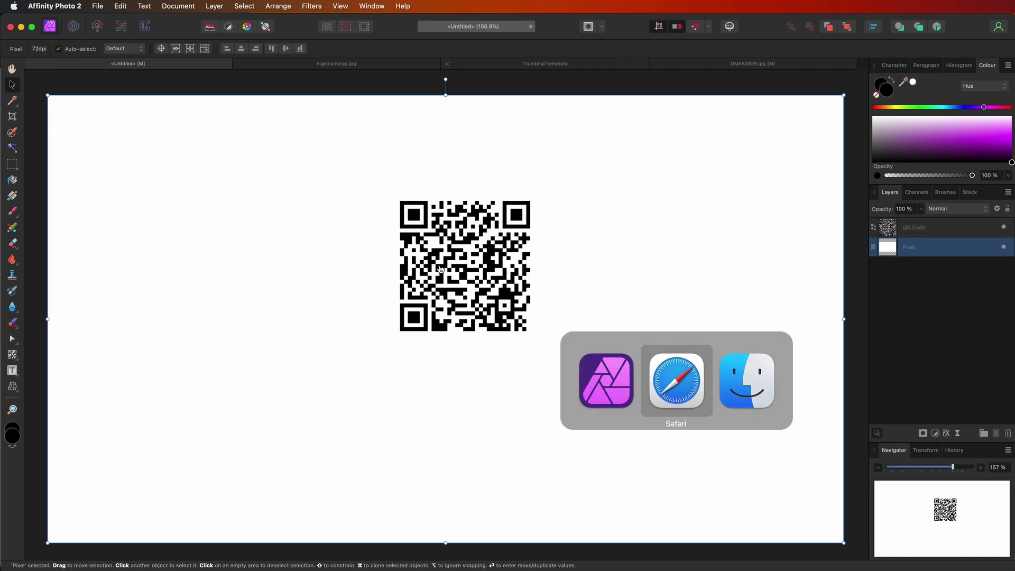
click(685, 376)
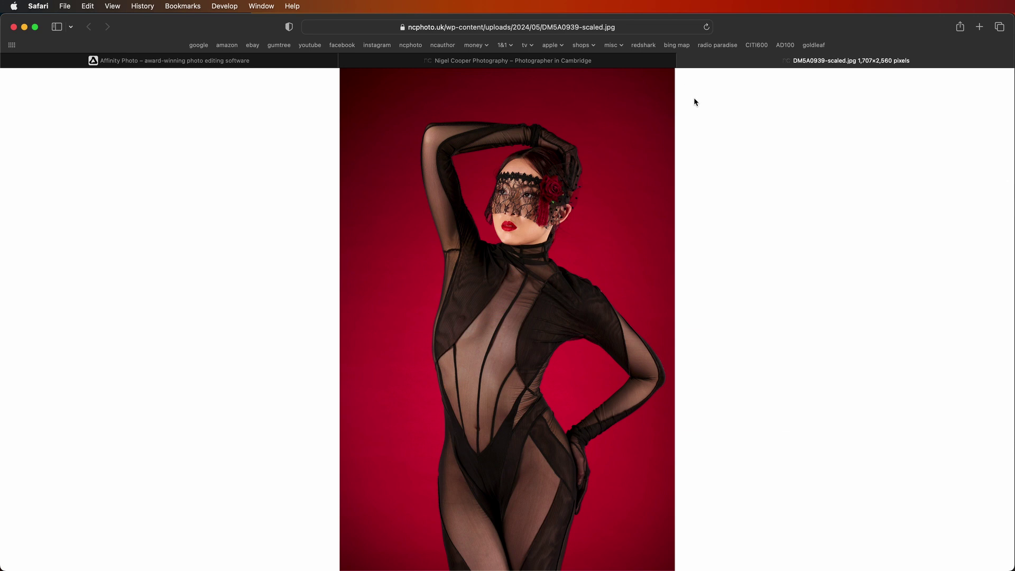
key(super+Tab)
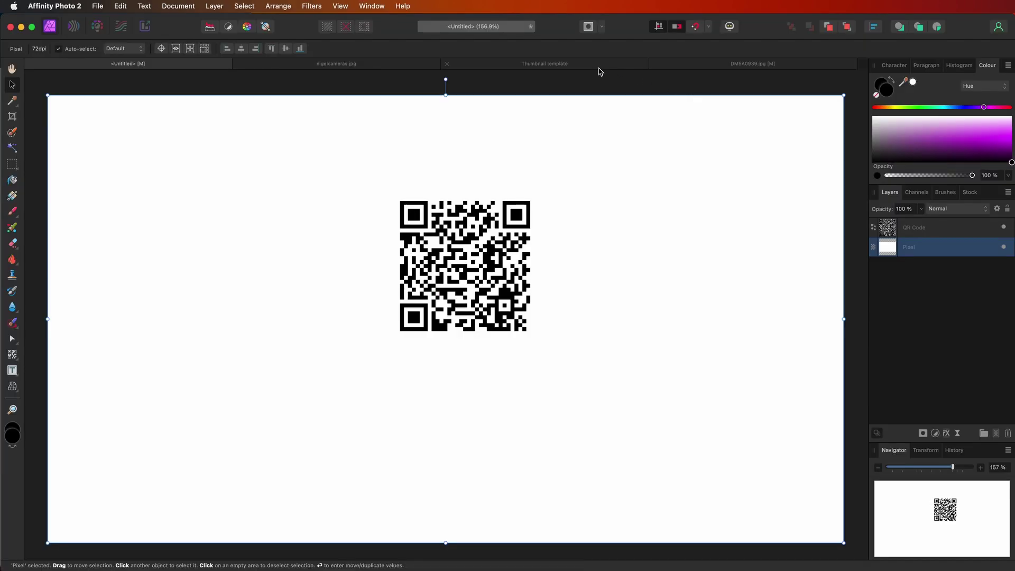
click(582, 65)
click(719, 66)
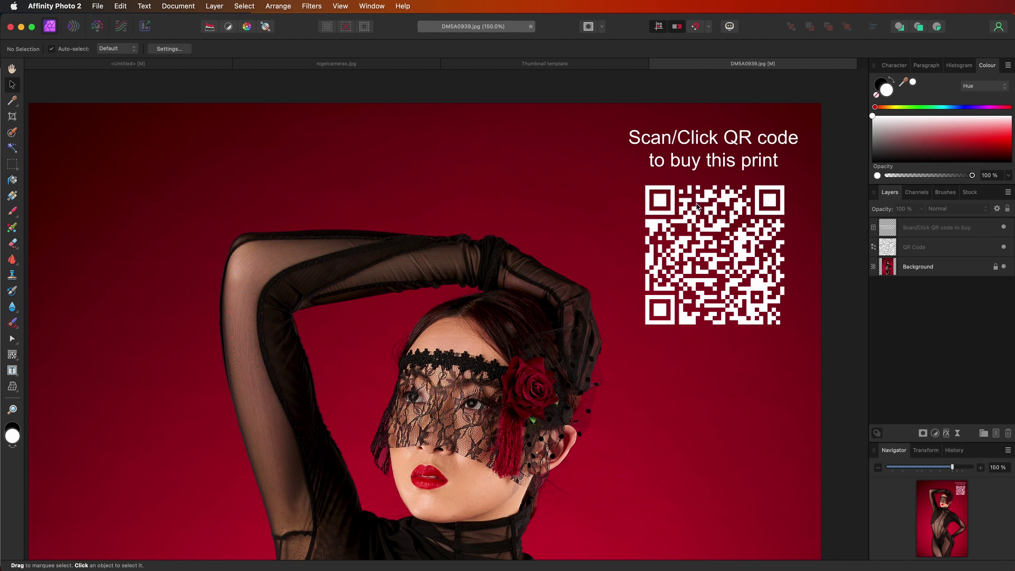
key(super+minus)
key(super+minus)
key(super+minus)
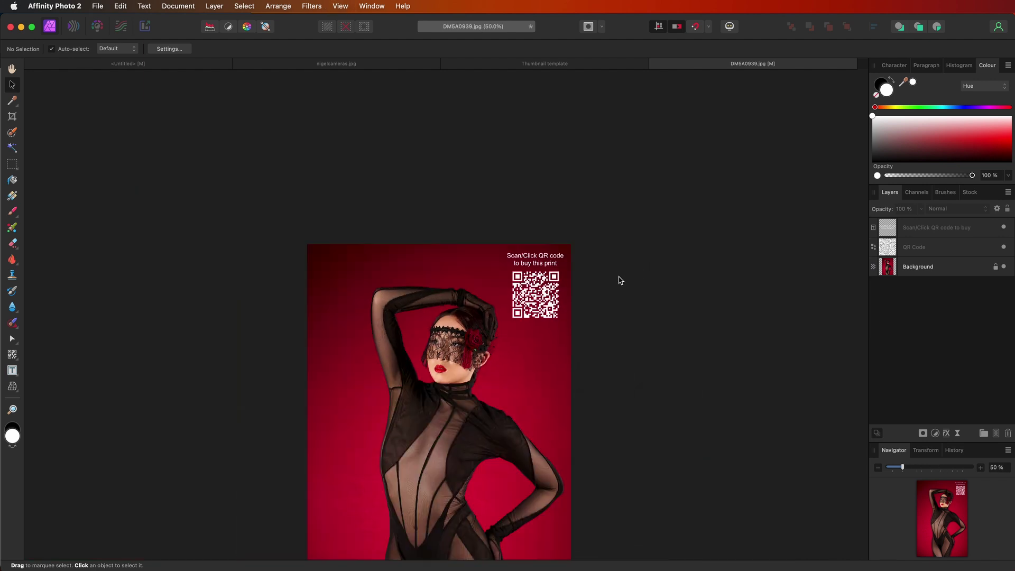
drag(530, 345, 607, 218)
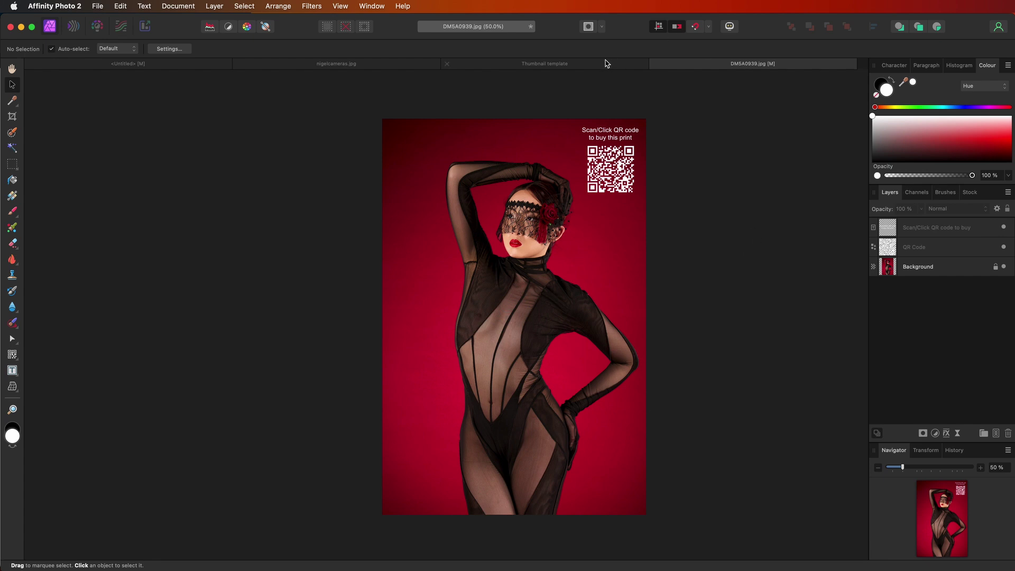
scroll(696, 200, up, 6)
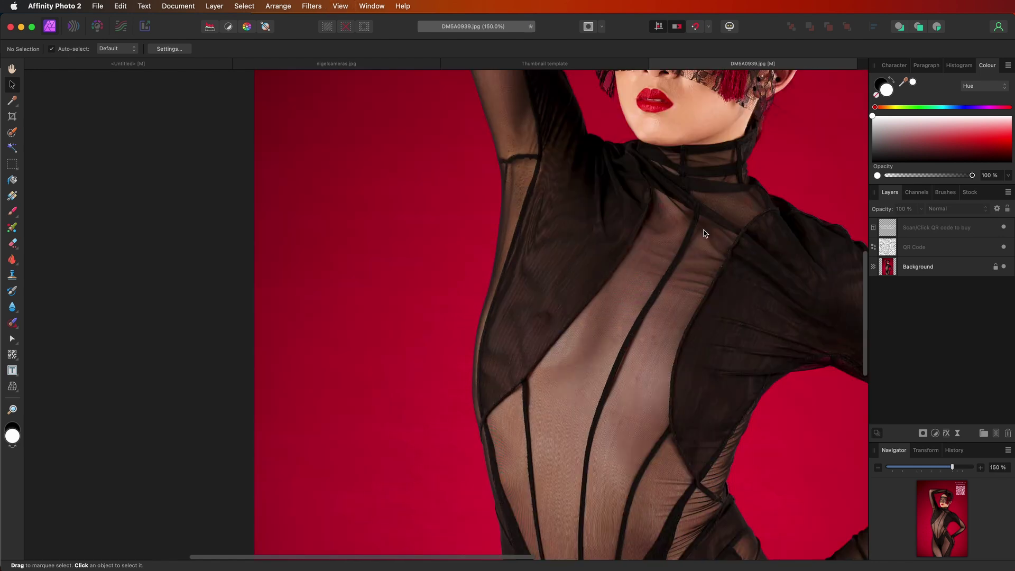
scroll(656, 228, up, 5)
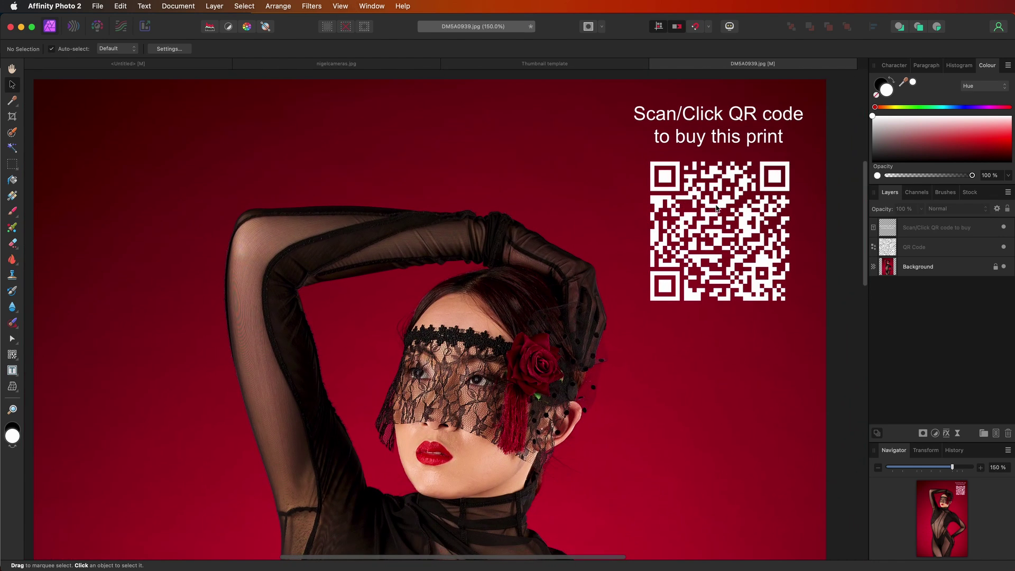
click(685, 211)
Shrink the QR code to 209 px square and centre it beneath the caption.
mouse_move(685, 214)
mouse_down()
mouse_move(650, 234)
mouse_move(683, 211)
mouse_up()
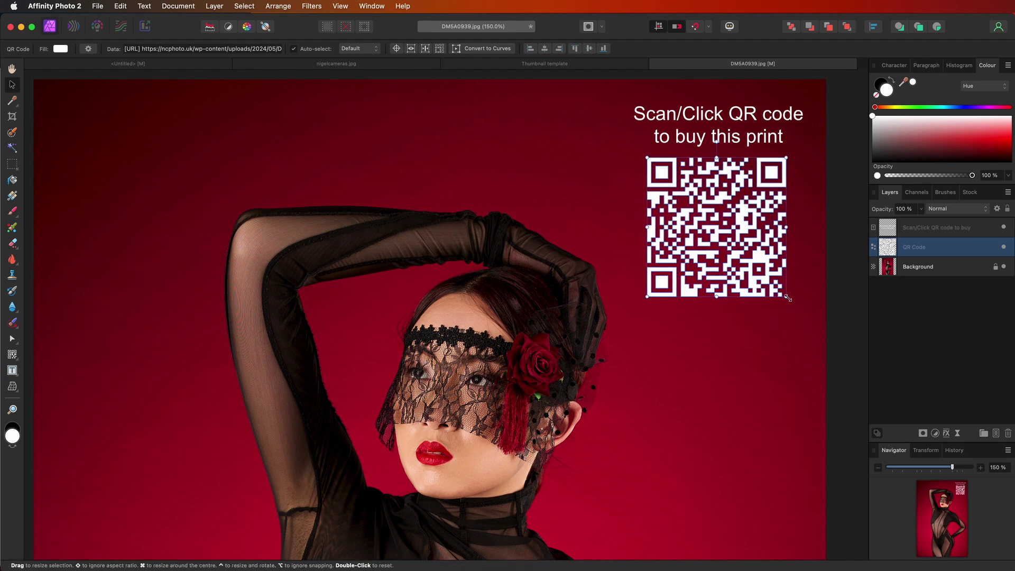
drag(786, 296, 771, 281)
drag(695, 218, 707, 218)
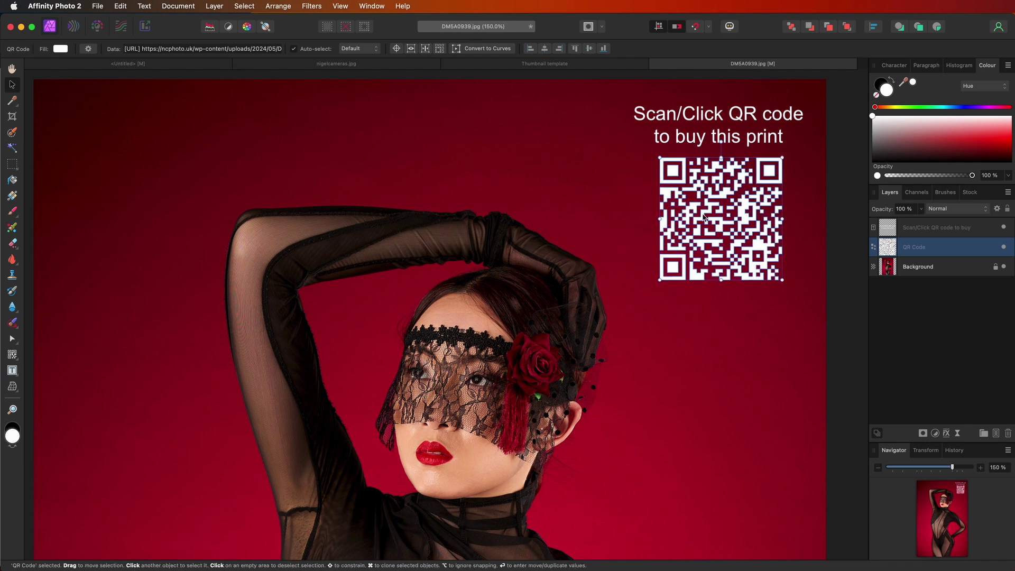
Change the QR code's fill to a faint pink tint.
click(61, 51)
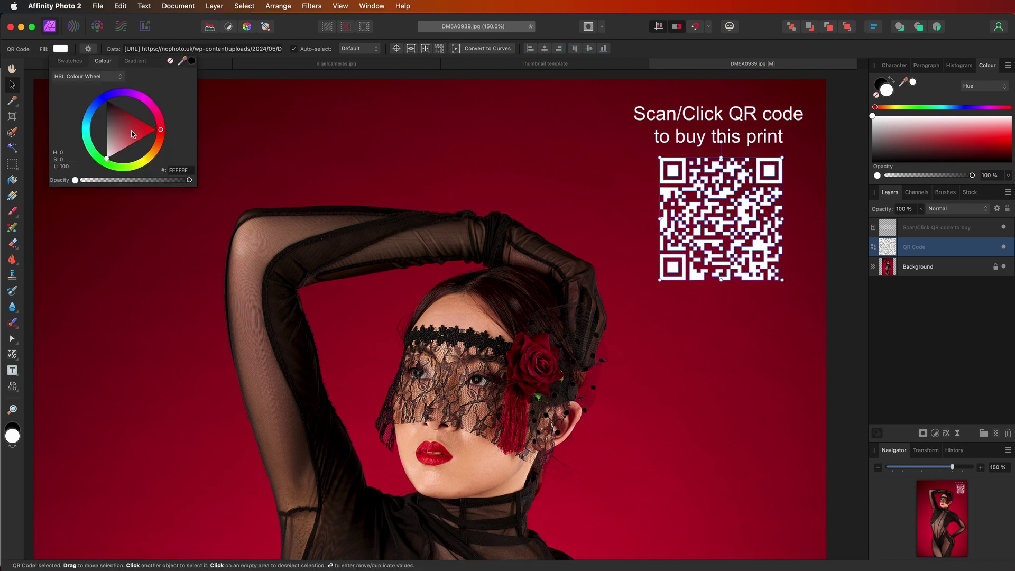
drag(130, 128, 110, 157)
click(316, 94)
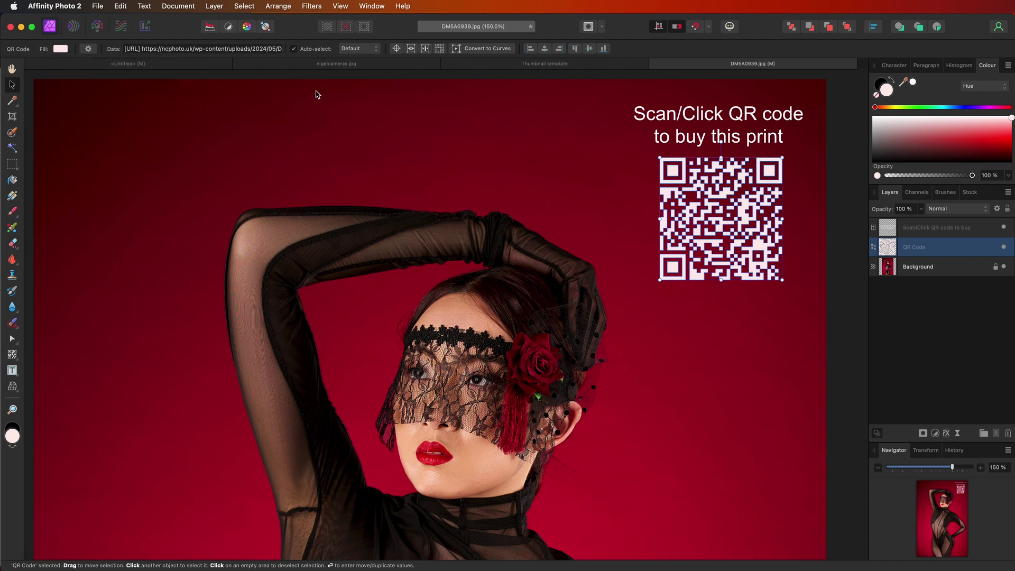
click(318, 94)
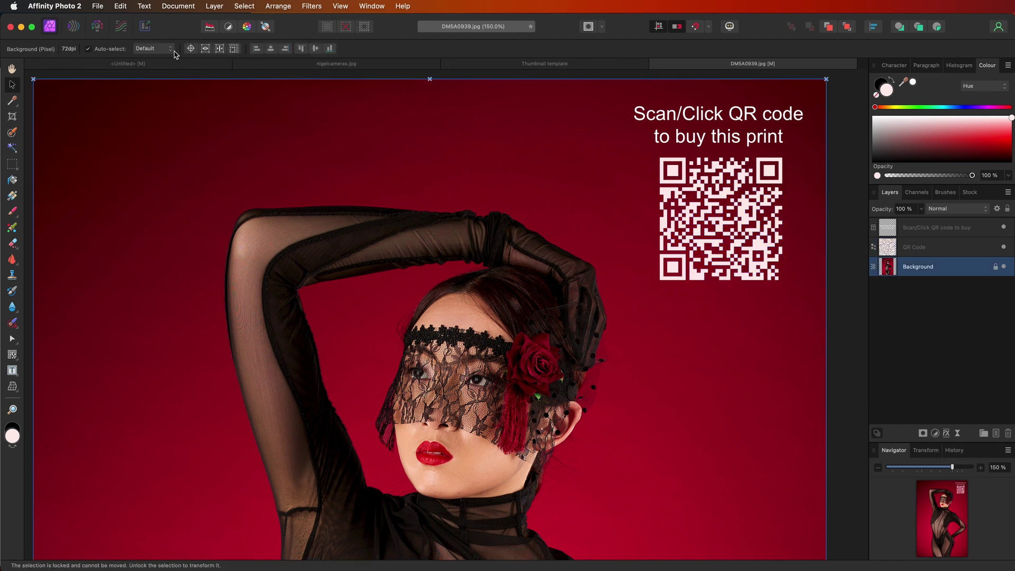
click(149, 65)
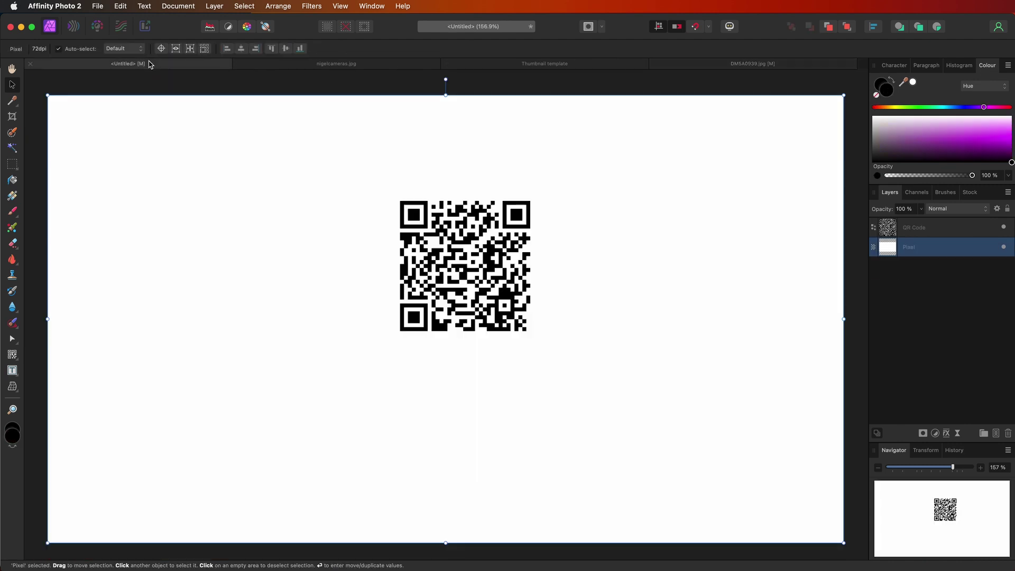
click(710, 65)
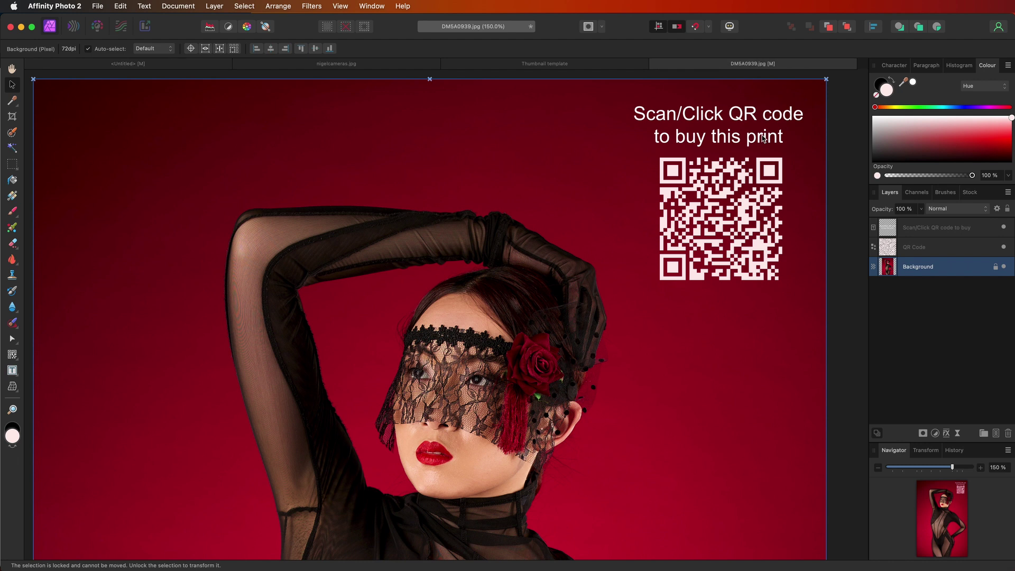
key(super+1)
key(super+minus)
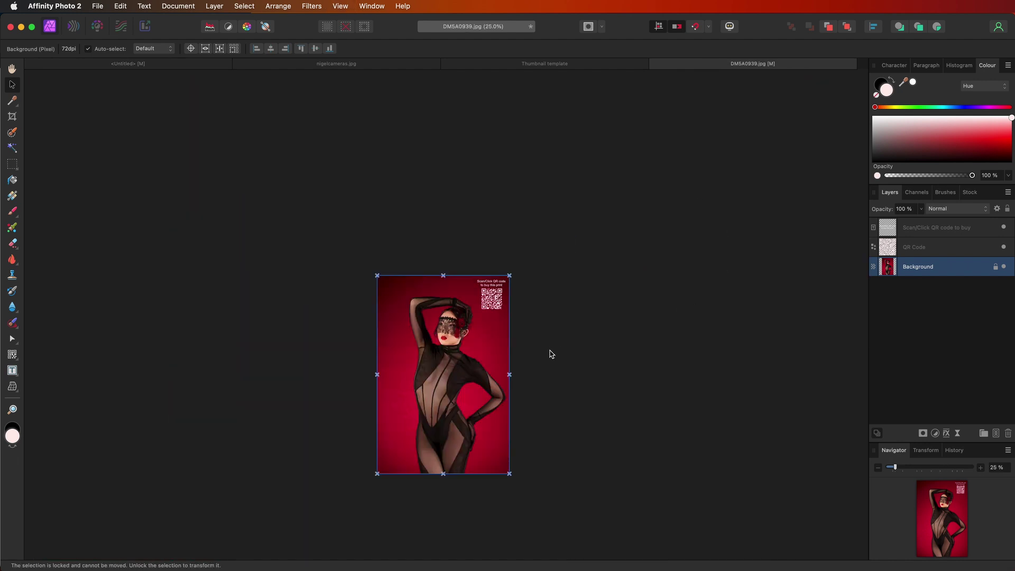
key(super+plus)
key(super+plus)
scroll(537, 370, down, 5)
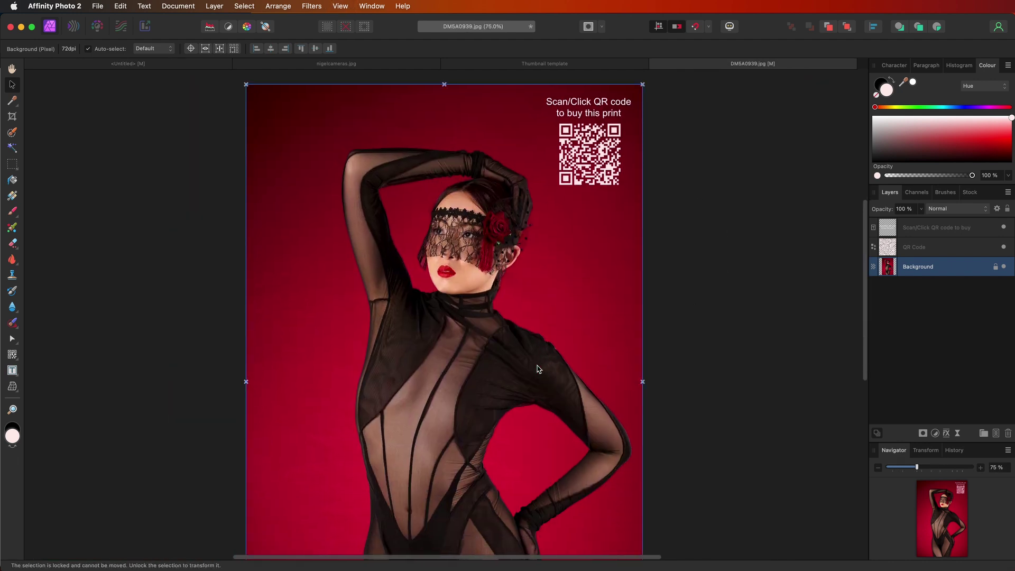
key(super+minus)
scroll(537, 370, down, 2)
scroll(529, 366, left, 3)
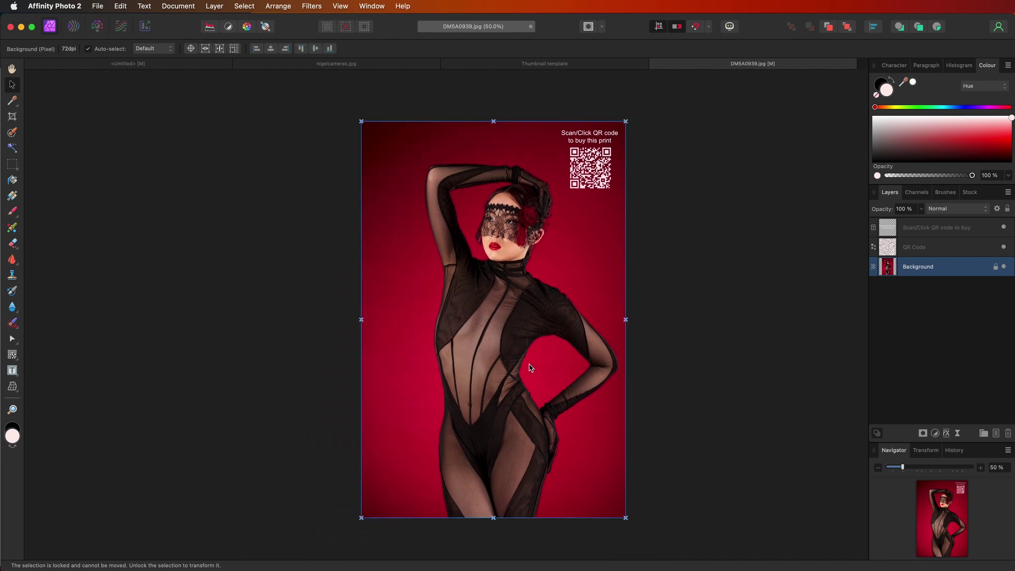
scroll(531, 368, down, 3)
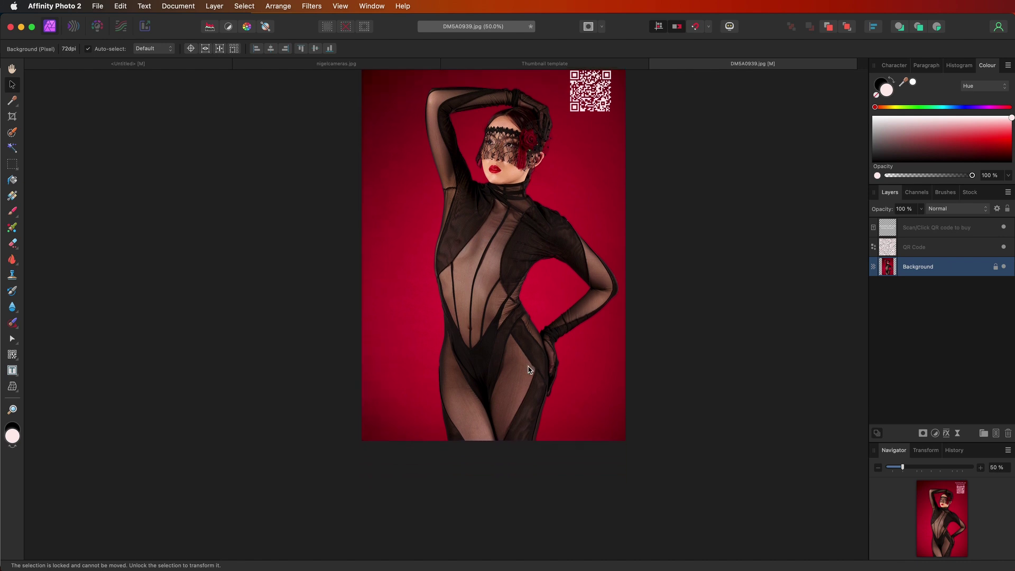
scroll(529, 369, up, 2)
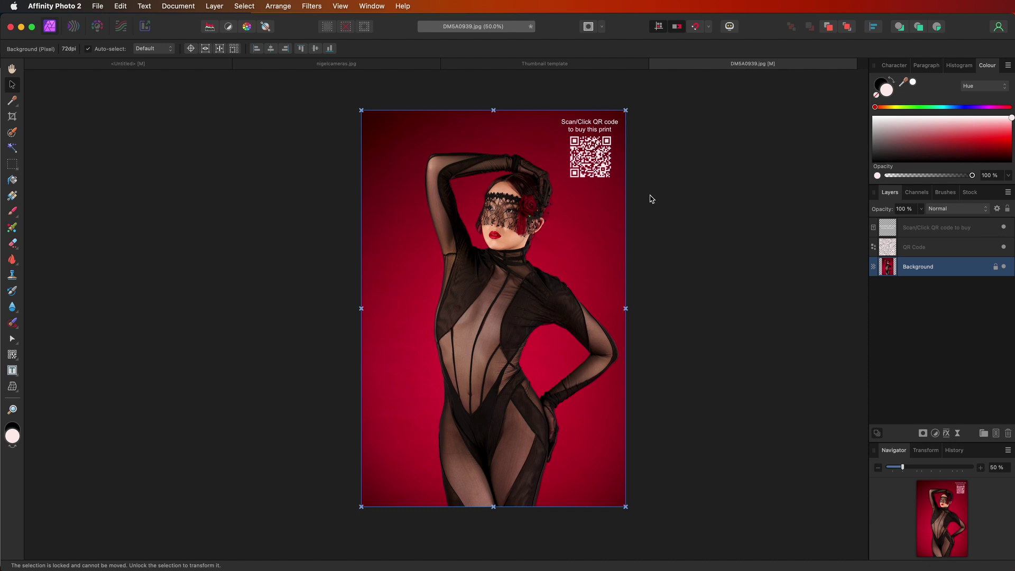
click(147, 155)
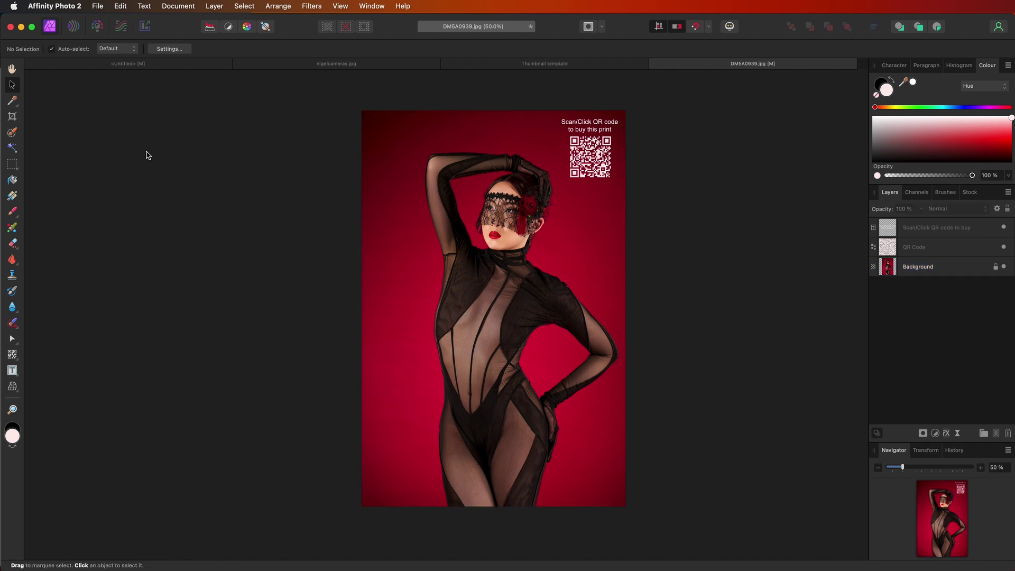
Set up a JPEG export with 800 px width and quality 98.
click(99, 5)
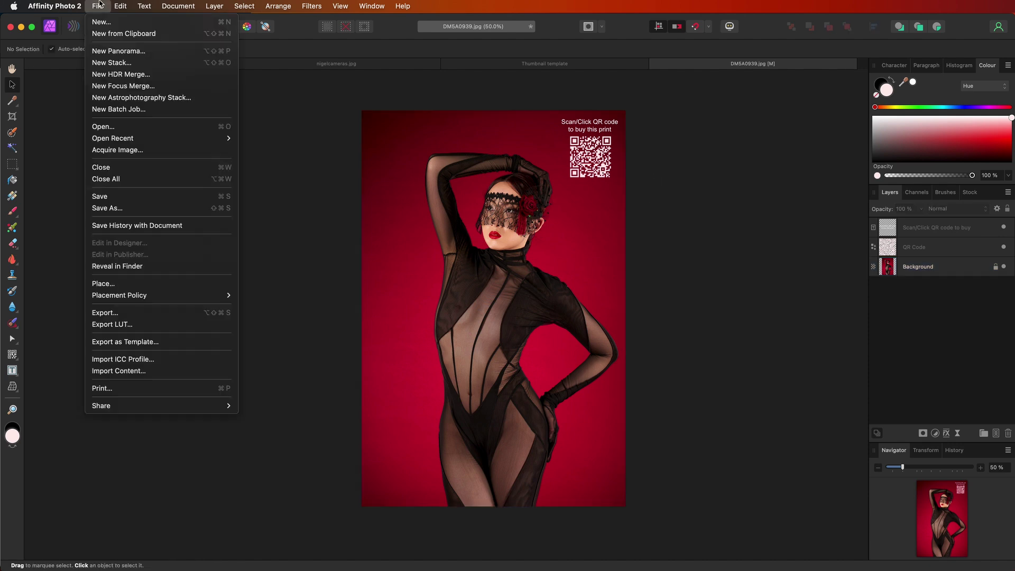
click(101, 313)
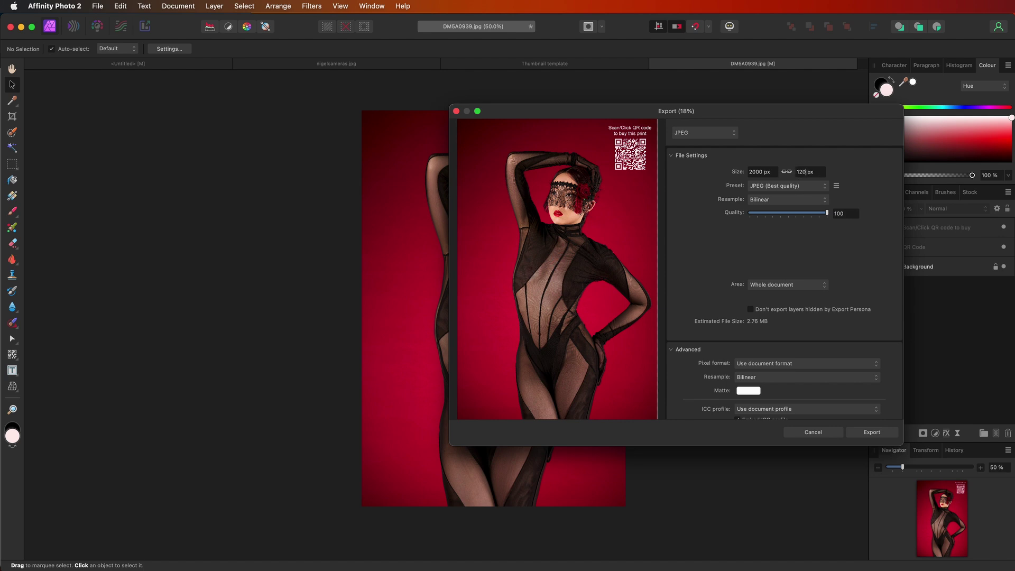
double_click(760, 172)
text(800)
key(Return)
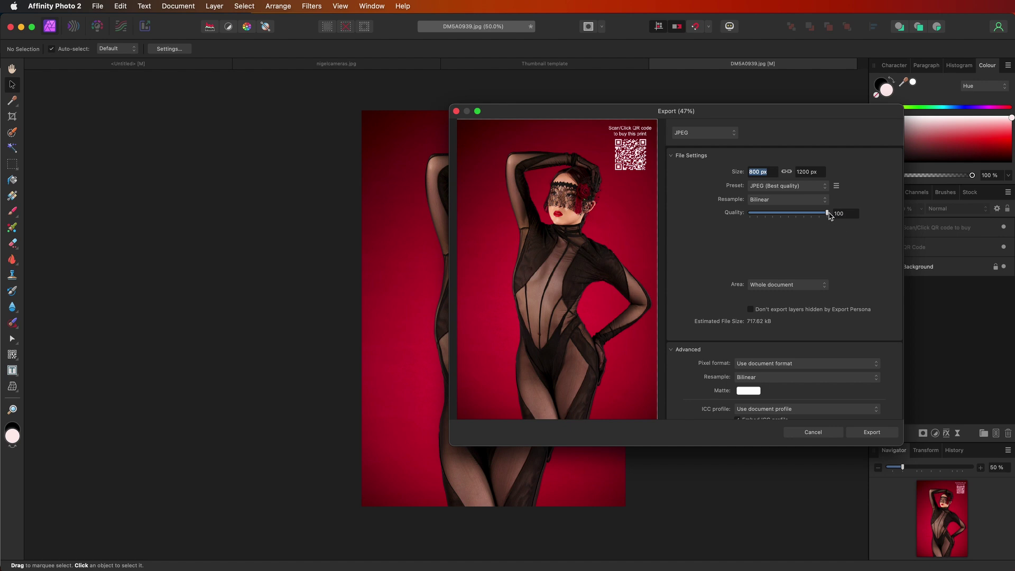
drag(830, 216, 828, 217)
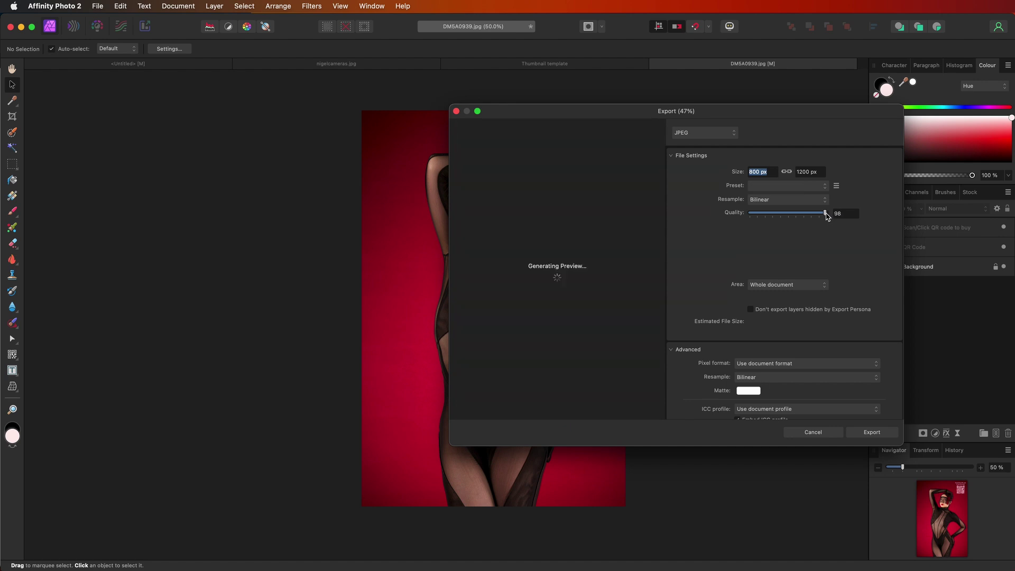
Save the exported JPEG to the Desktop as 'test print'.
click(872, 433)
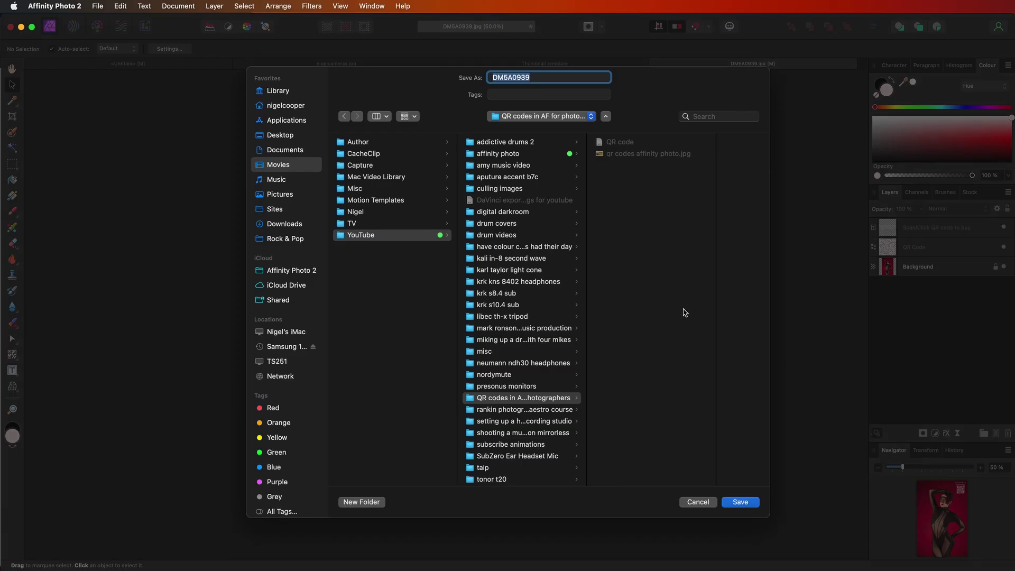
key(super+shift+d)
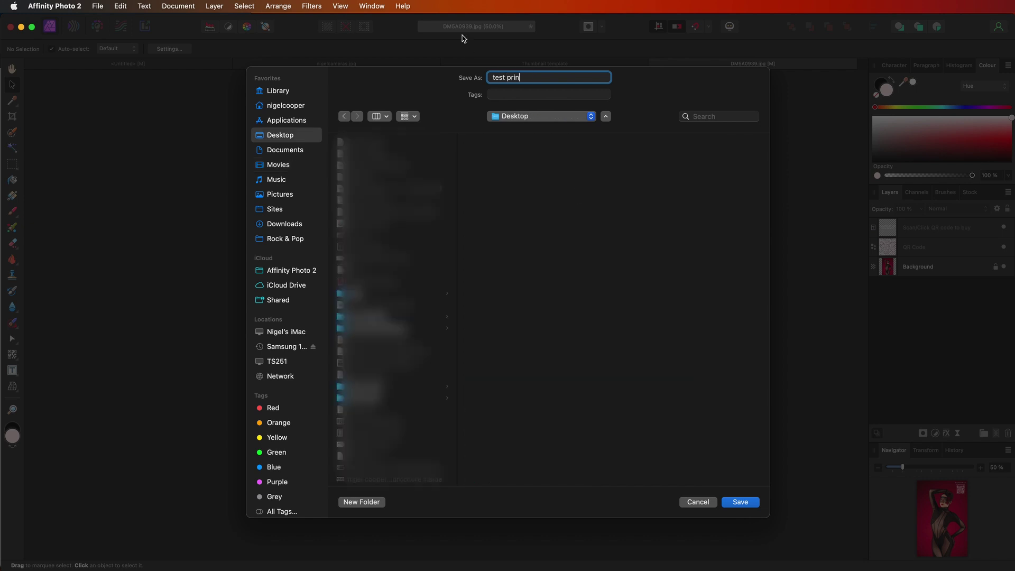
key(Return)
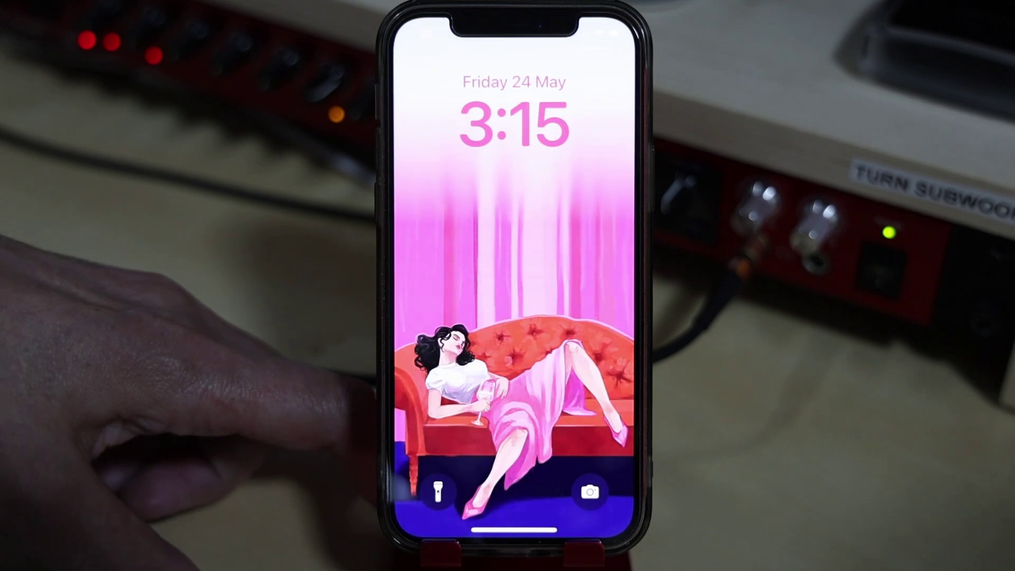
Unlock the iPhone and open the red portrait in Photos, zooming to check the QR code.
drag(512, 528, 455, 392)
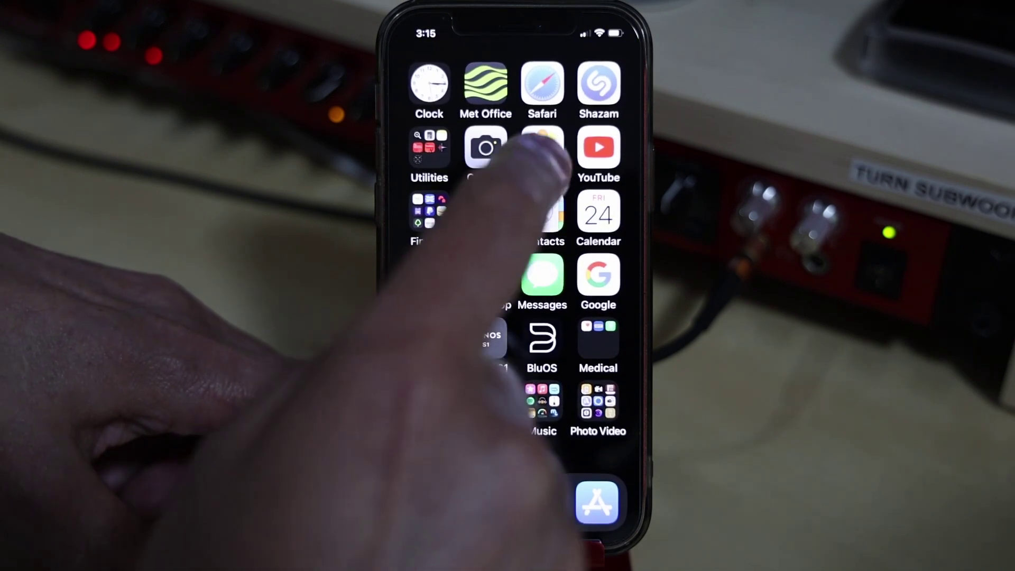
click(543, 148)
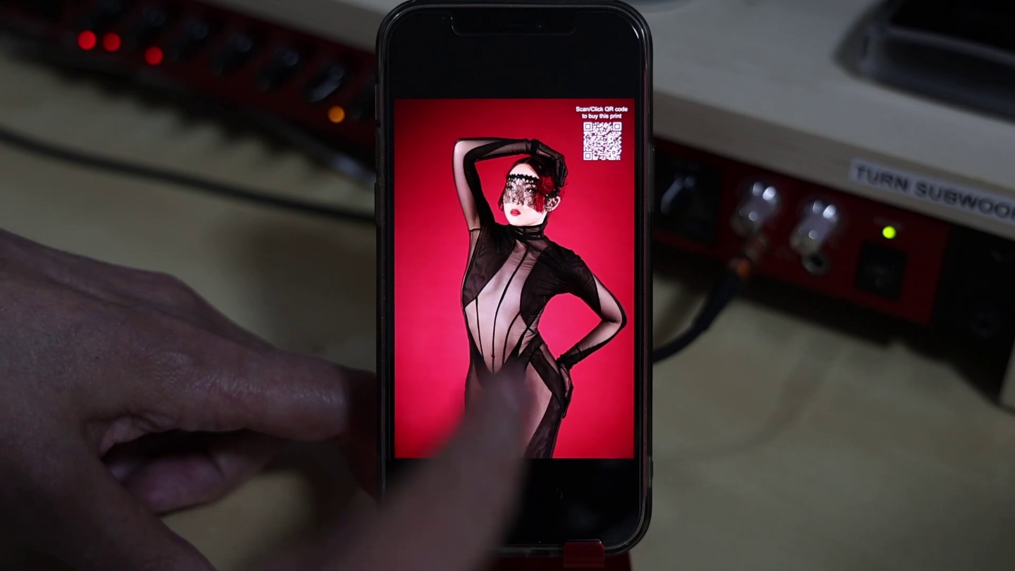
double_click(540, 174)
double_click(540, 175)
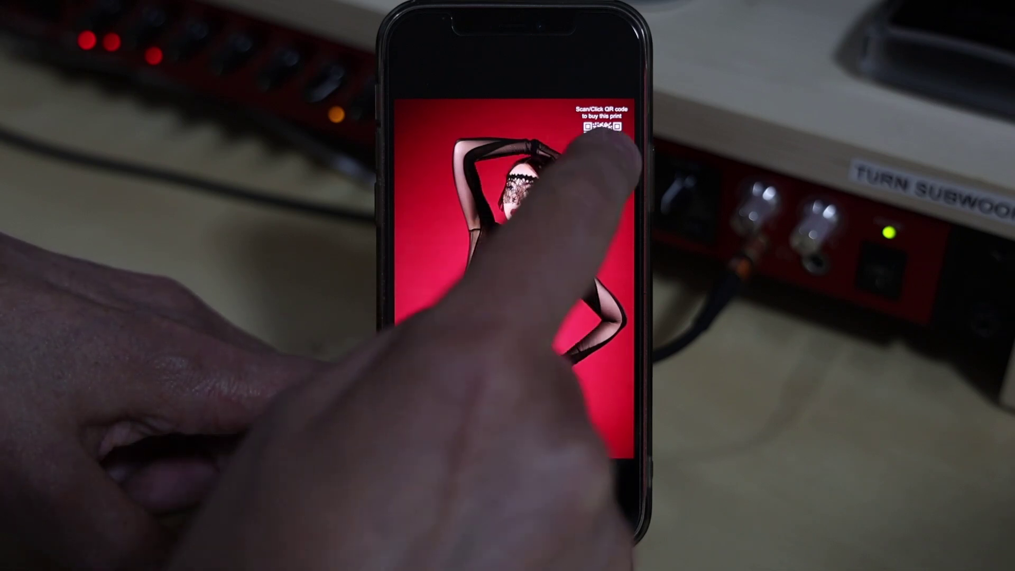
Open the QR code's link in Safari, then return to Photos via the app switcher.
click(601, 135)
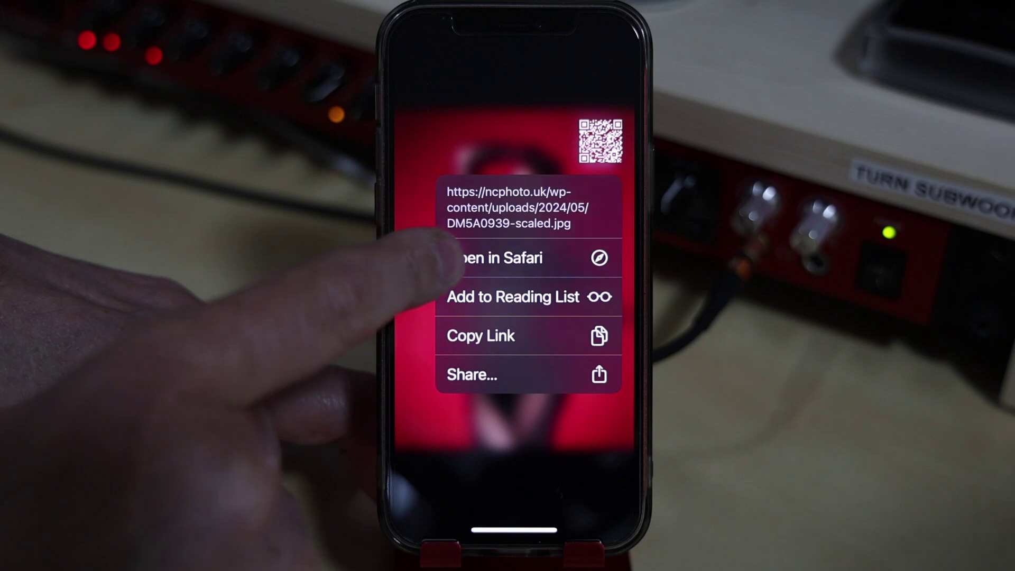
click(449, 257)
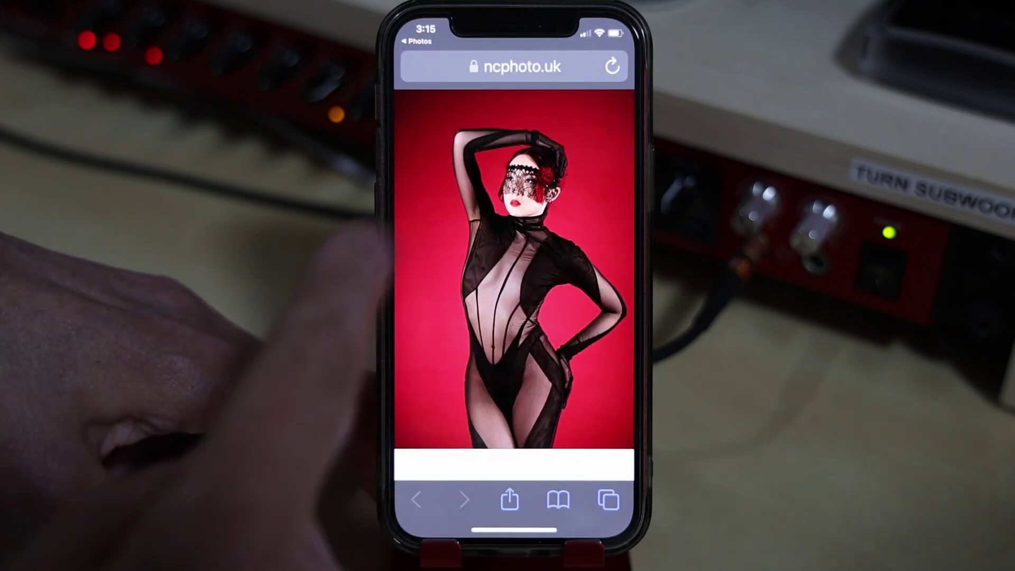
drag(460, 532, 492, 462)
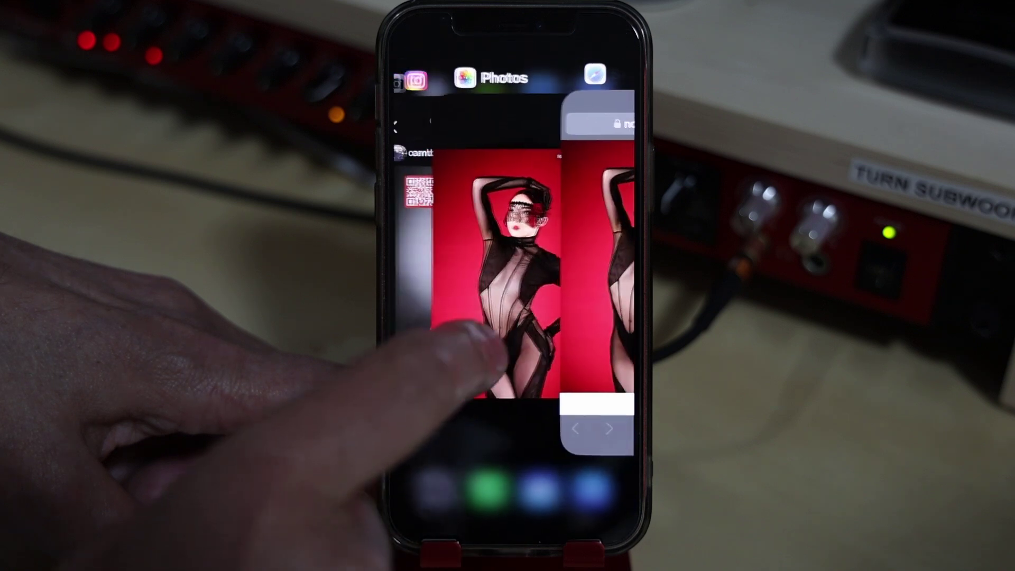
click(487, 351)
Open the white-jumpsuit photo's QR link on ncphoto.uk in Safari, scroll the page, then go home.
drag(464, 374, 609, 370)
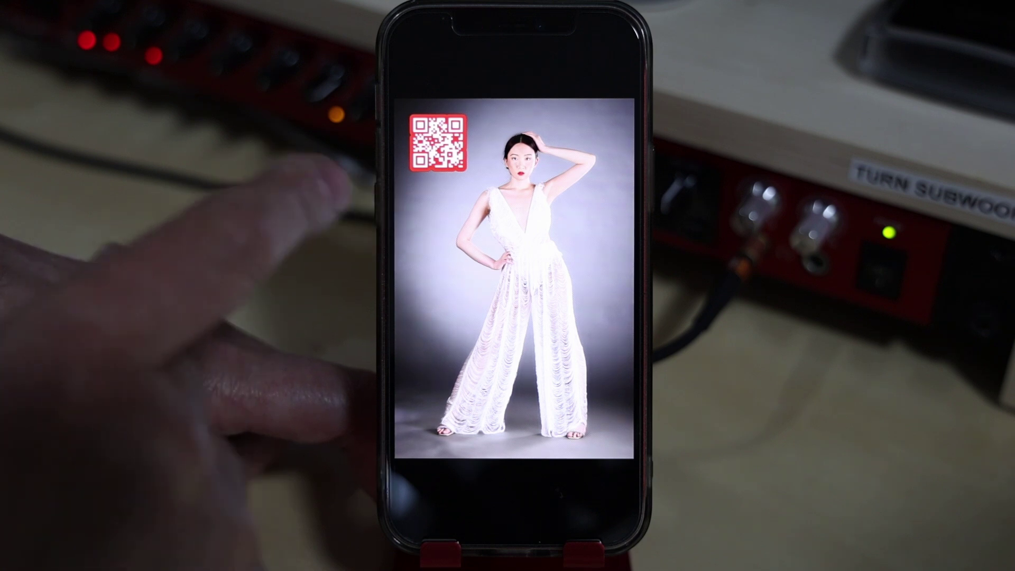
click(438, 132)
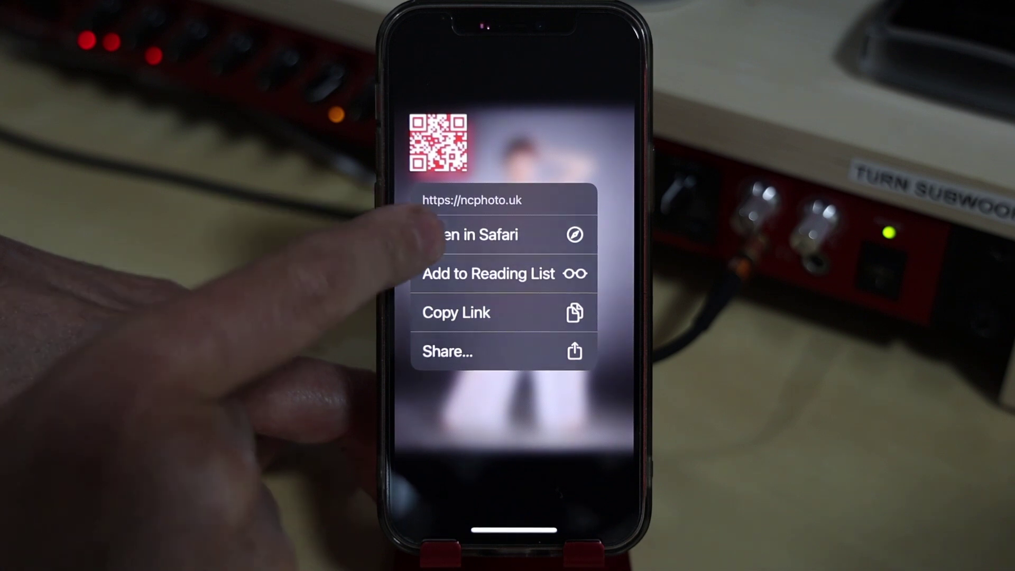
click(444, 234)
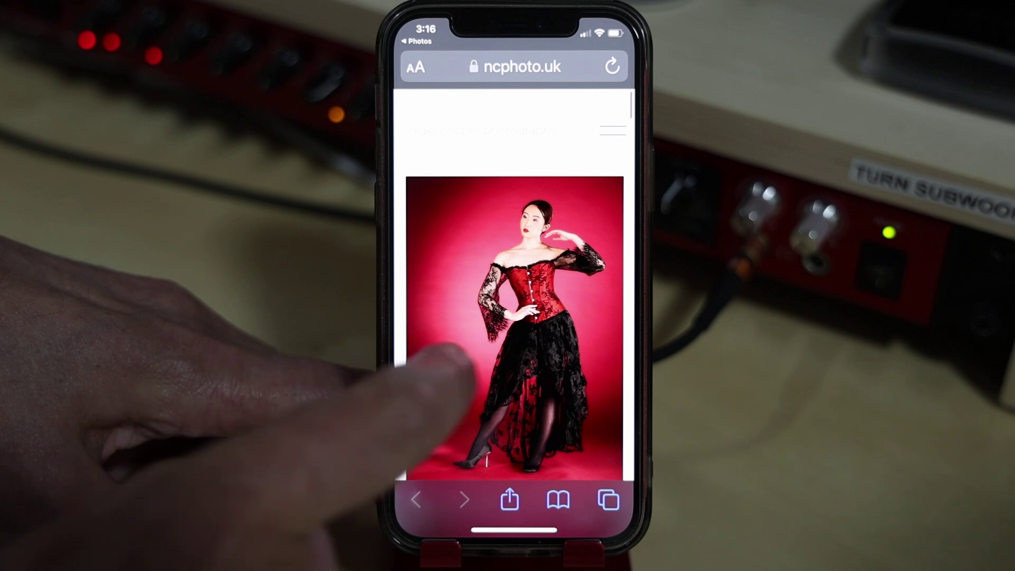
scroll(515, 318, down, 5)
scroll(500, 418, down, 3)
scroll(491, 296, up, 10)
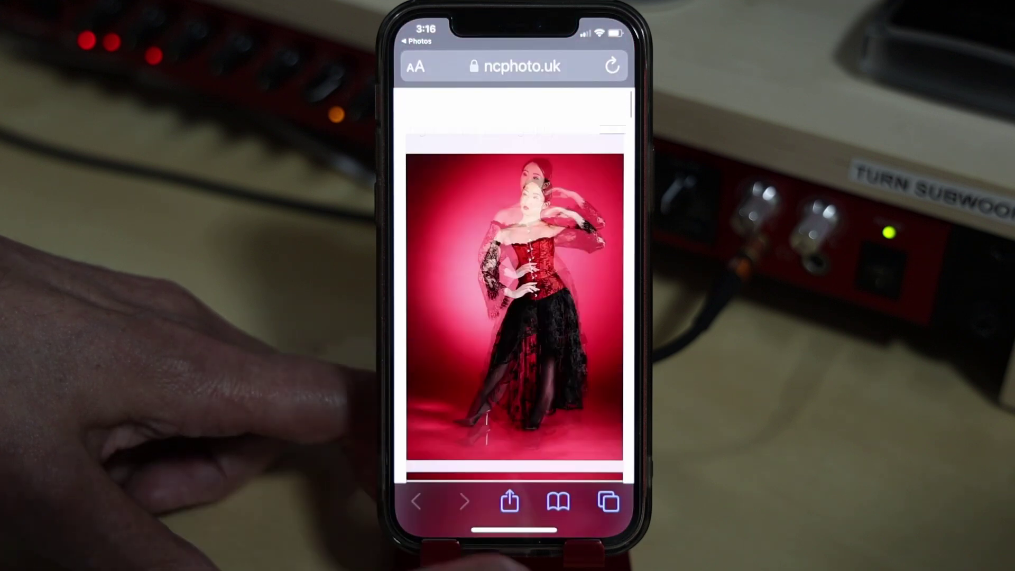
drag(492, 486, 460, 413)
Open Instagram and view the first profile post, the QR Code demonstration.
drag(582, 397, 396, 341)
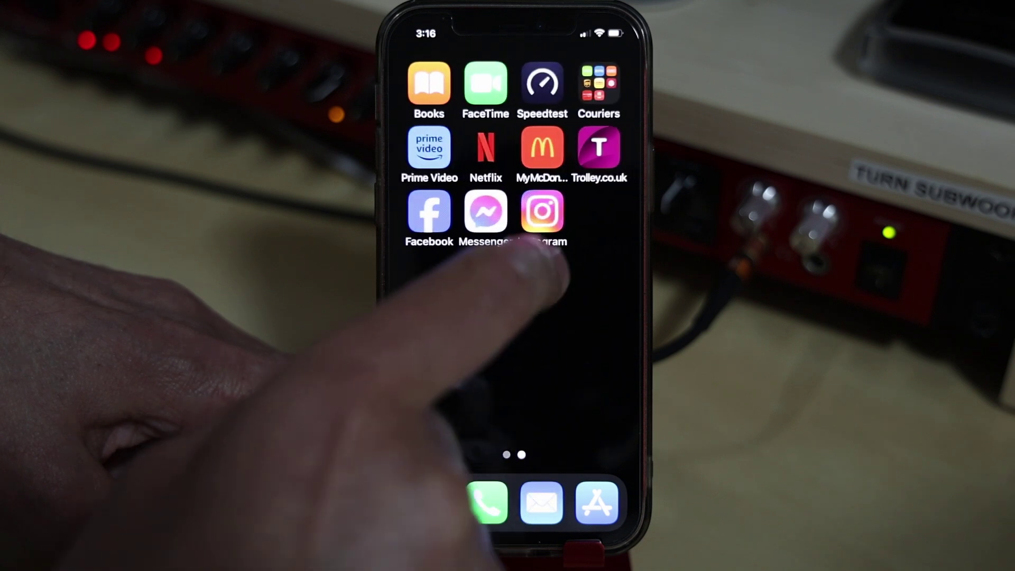
click(541, 212)
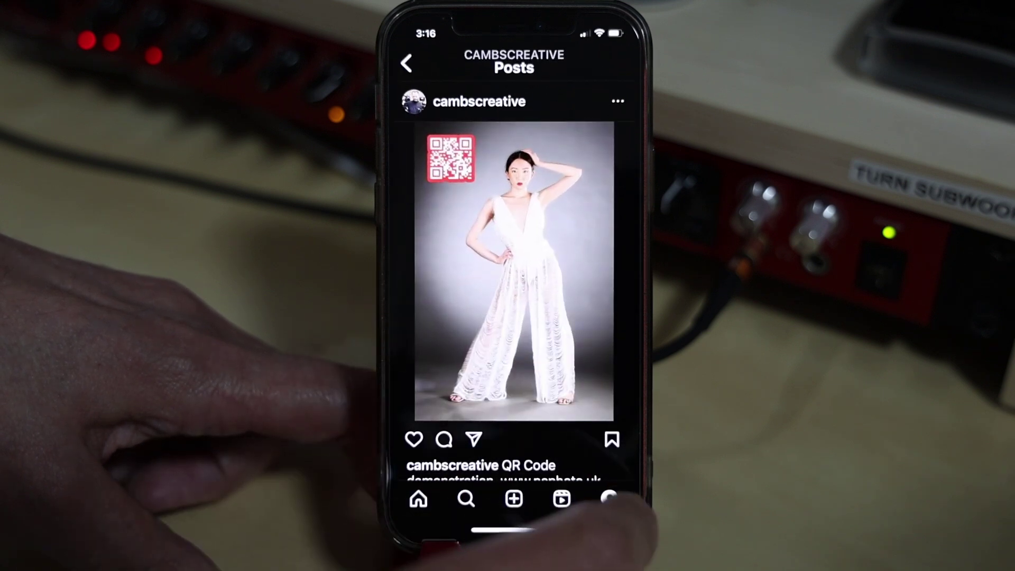
click(609, 496)
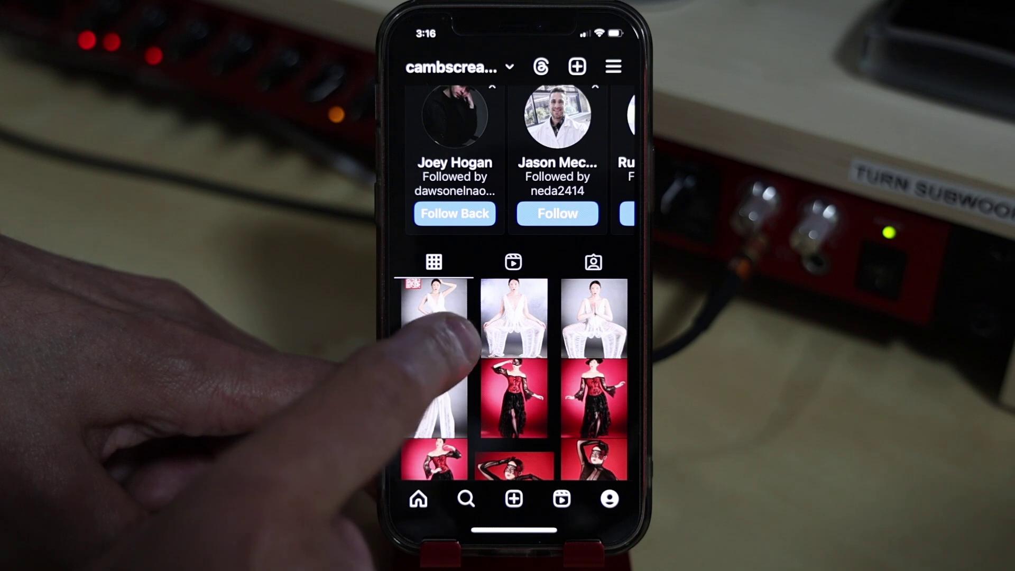
click(437, 317)
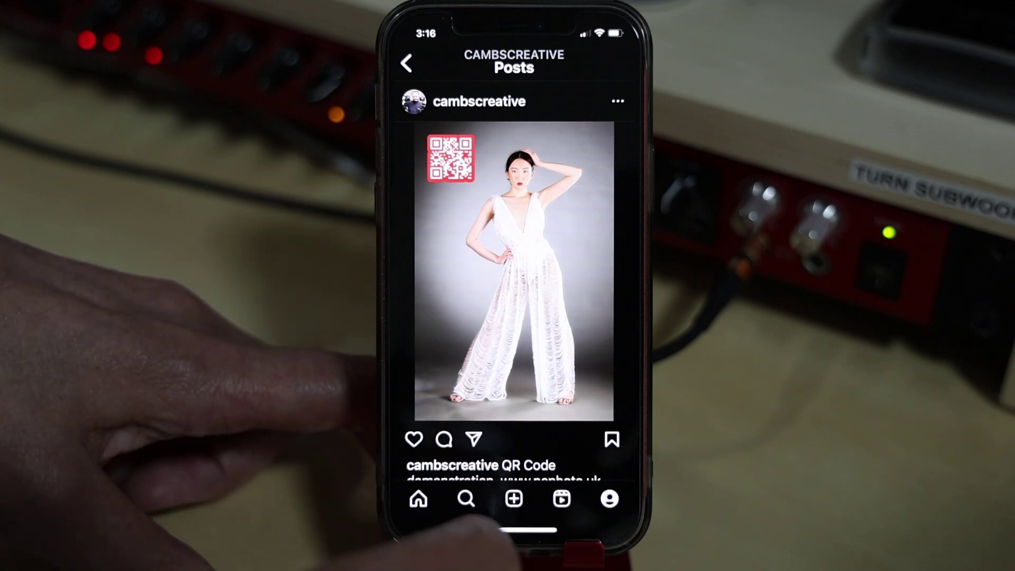
Switch back to Photos and swipe to the red-background QR portrait.
drag(507, 528, 465, 323)
click(534, 318)
drag(492, 365, 376, 370)
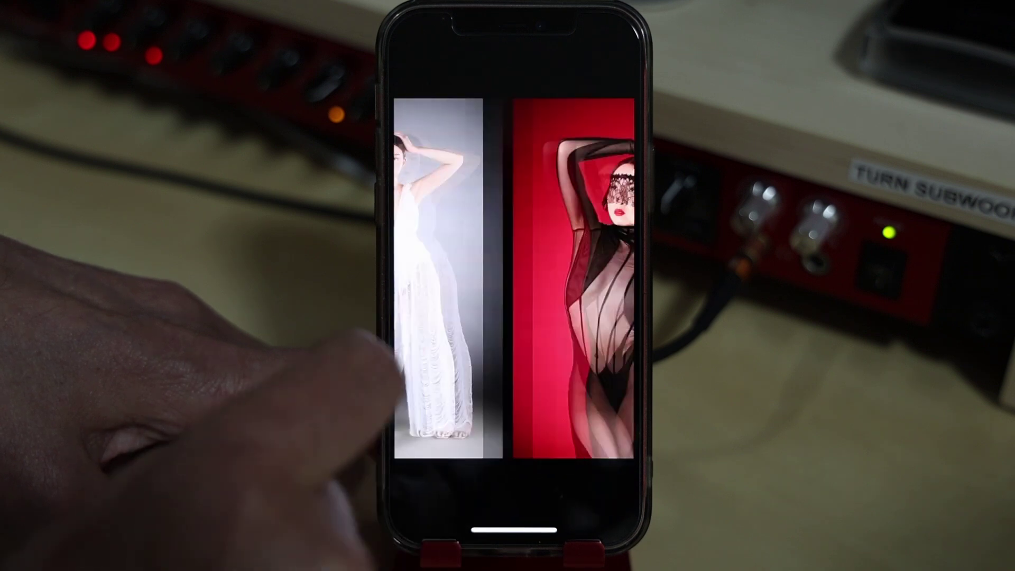